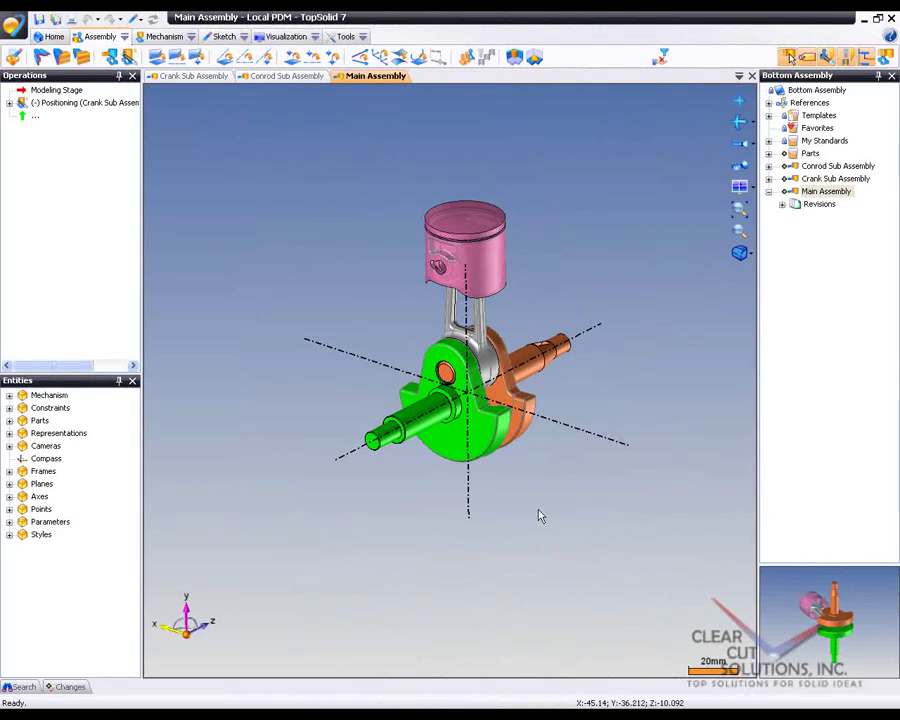
Turn the crank counterweight by hand to check how the piston, conrod and crank move together.
{"action": "middle_click_drag", "start_coordinate": [556, 505], "coordinate": [449, 497]}
{"action": "scroll", "coordinate": [460, 490], "scroll_direction": "up", "scroll_amount": 5}
{"action": "scroll", "coordinate": [480, 480], "scroll_direction": "down", "scroll_amount": 2}
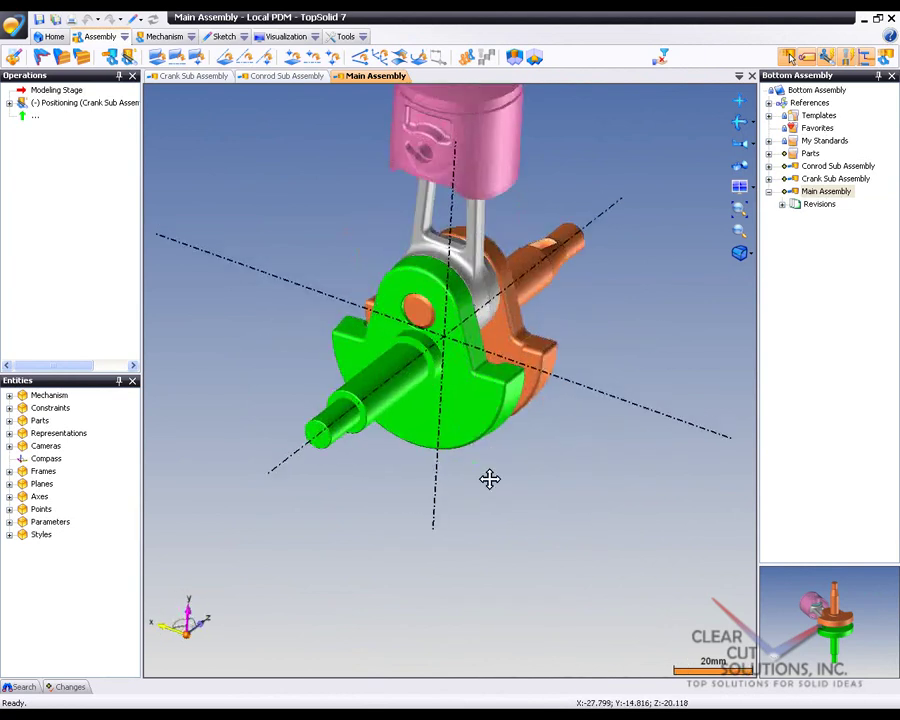
{"action": "mouse_move", "coordinate": [453, 520]}
{"action": "left_mouse_down"}
{"action": "mouse_move", "coordinate": [434, 555]}
{"action": "mouse_move", "coordinate": [283, 426]}
{"action": "mouse_move", "coordinate": [428, 362]}
{"action": "mouse_move", "coordinate": [566, 524]}
{"action": "mouse_move", "coordinate": [408, 578]}
{"action": "mouse_move", "coordinate": [378, 542]}
{"action": "mouse_move", "coordinate": [468, 565]}
{"action": "mouse_move", "coordinate": [444, 455]}
{"action": "mouse_move", "coordinate": [458, 512]}
{"action": "mouse_move", "coordinate": [446, 528]}
{"action": "left_mouse_up"}
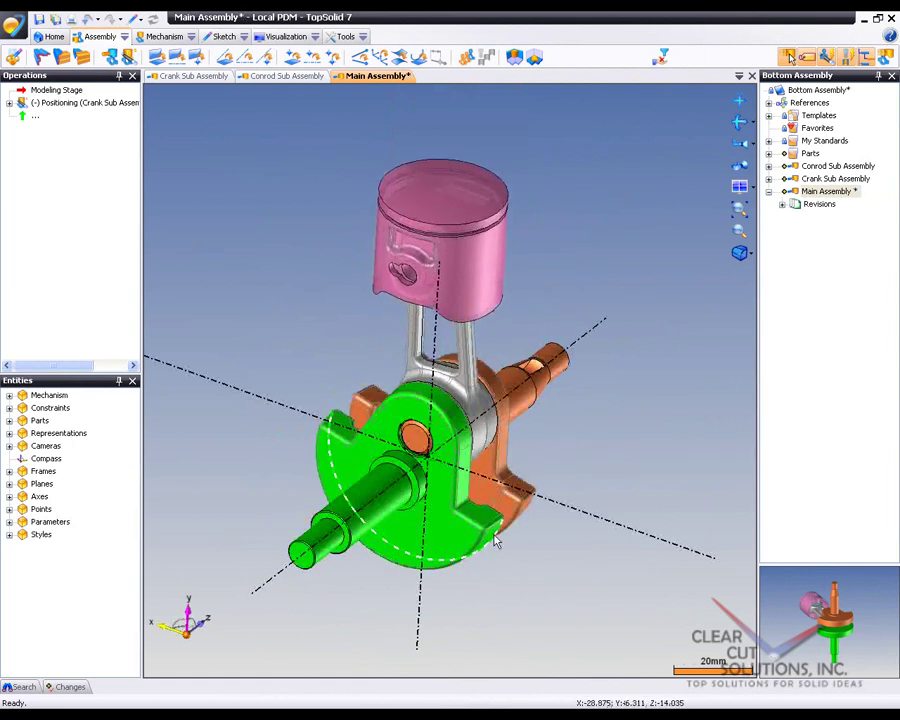
Create an in-place part in the main assembly and name it Piston Pin.
{"action": "middle_click_drag", "start_coordinate": [446, 528], "coordinate": [530, 515]}
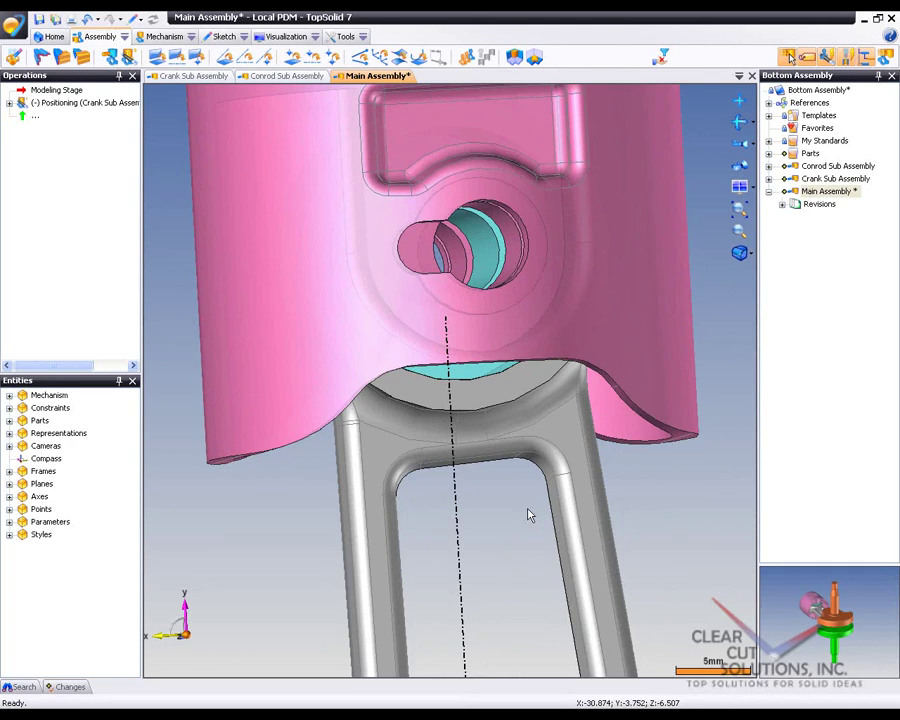
{"action": "scroll", "coordinate": [453, 518], "scroll_direction": "down", "scroll_amount": 5}
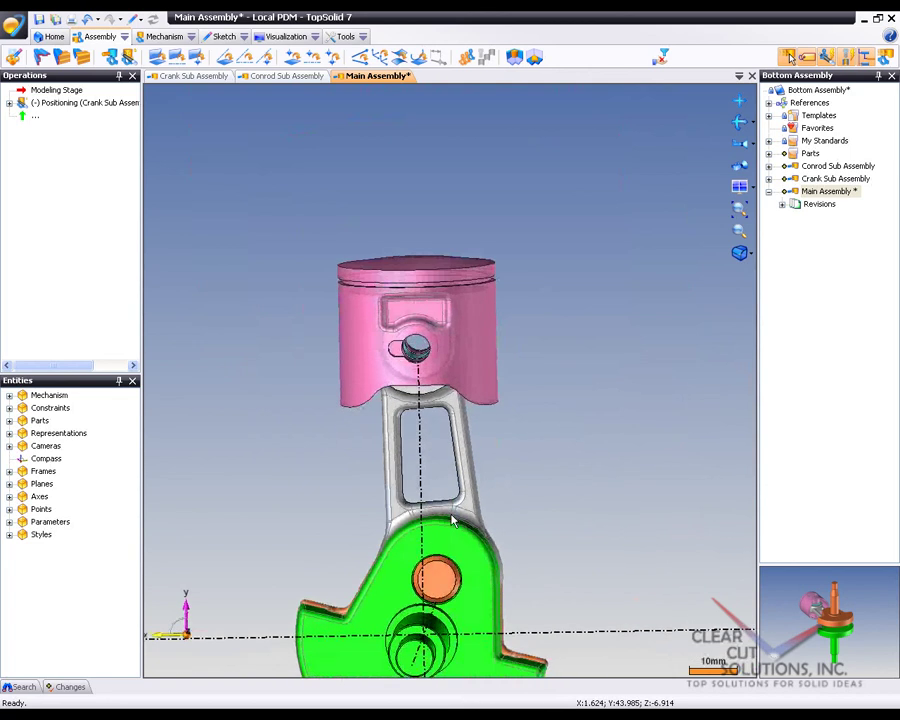
{"action": "right_click", "coordinate": [533, 310]}
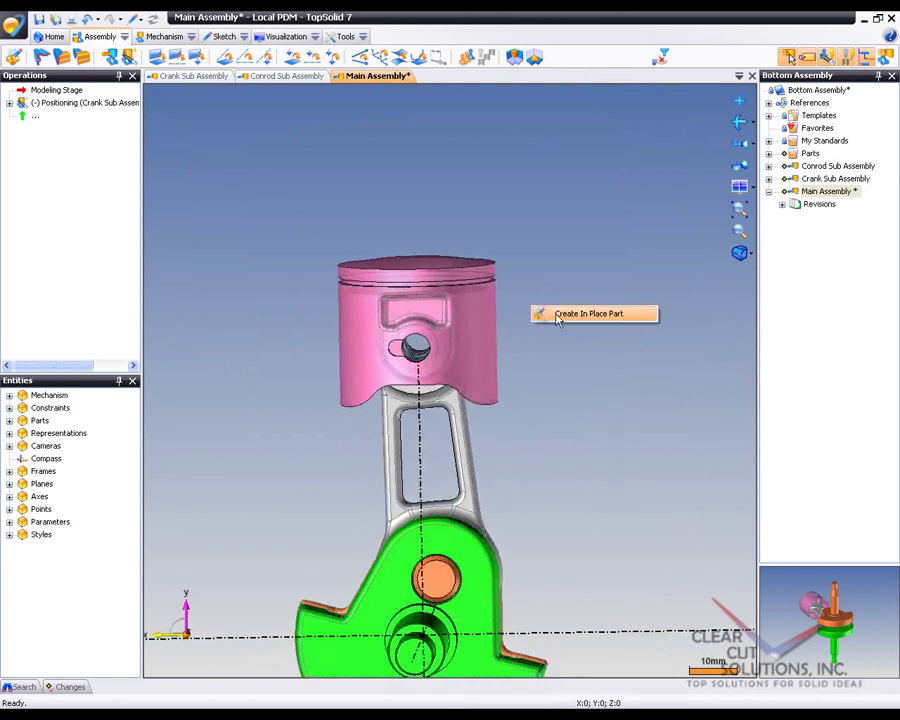
{"action": "left_click", "coordinate": [557, 316]}
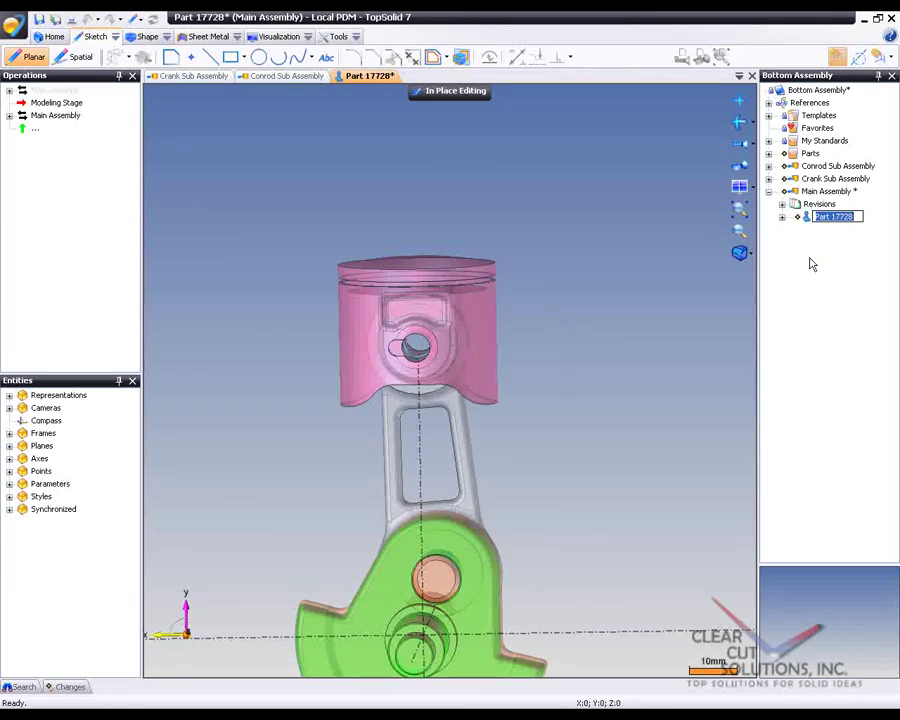
{"action": "type", "text": "Piston Pin"}
{"action": "key", "text": "Return"}
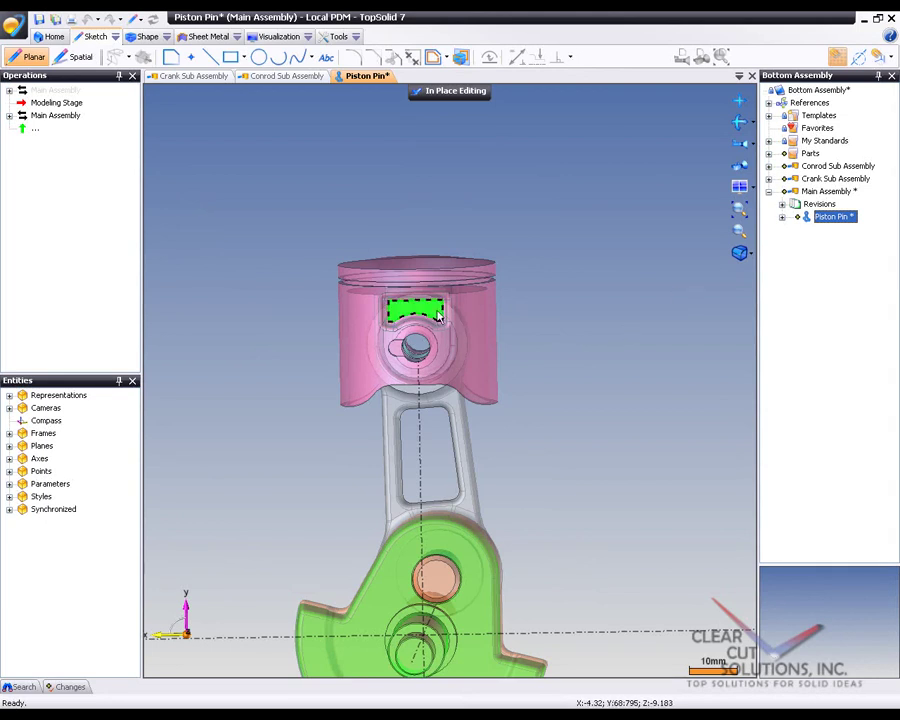
Start a planar sketch on the Absolute XY Plane and set its origin point to the centre of the piston's pin hole.
{"action": "left_click", "coordinate": [258, 57]}
{"action": "scroll", "coordinate": [355, 245], "scroll_direction": "down", "scroll_amount": 2}
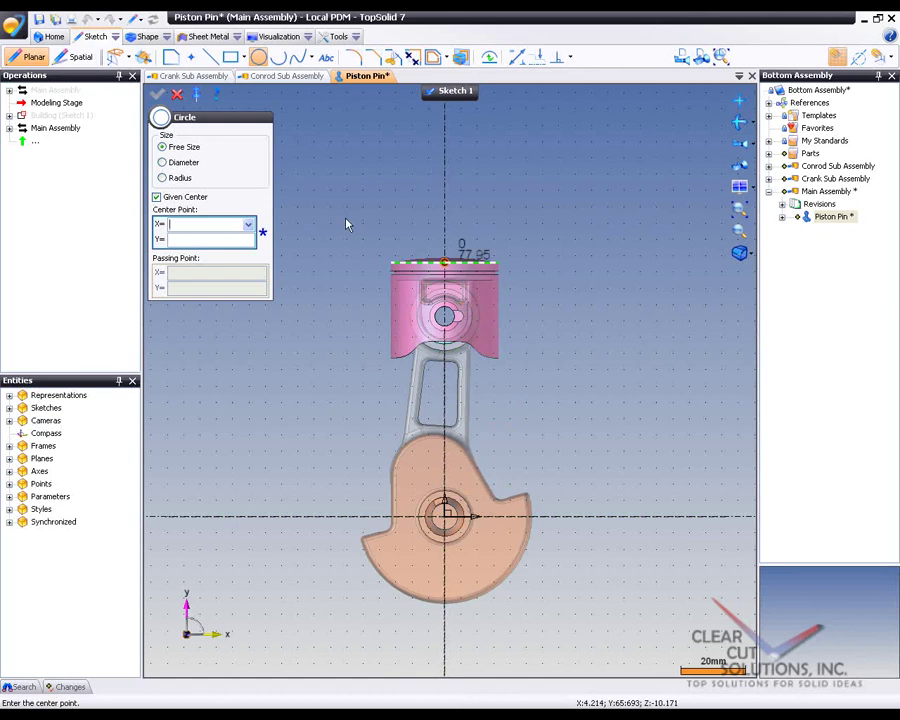
{"action": "left_click", "coordinate": [178, 95]}
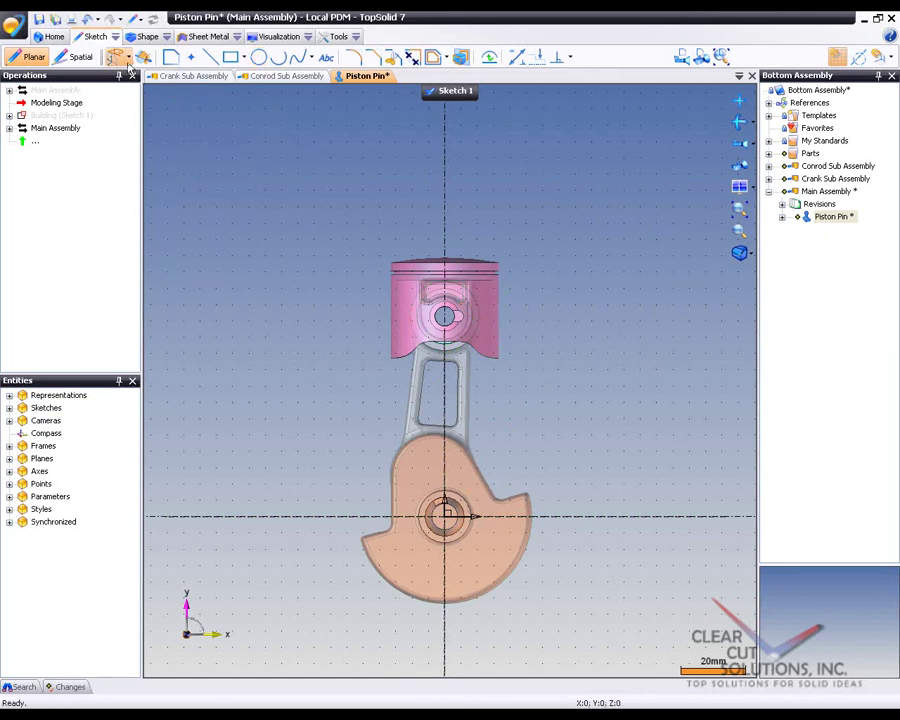
{"action": "left_click", "coordinate": [117, 57]}
{"action": "left_click", "coordinate": [155, 80]}
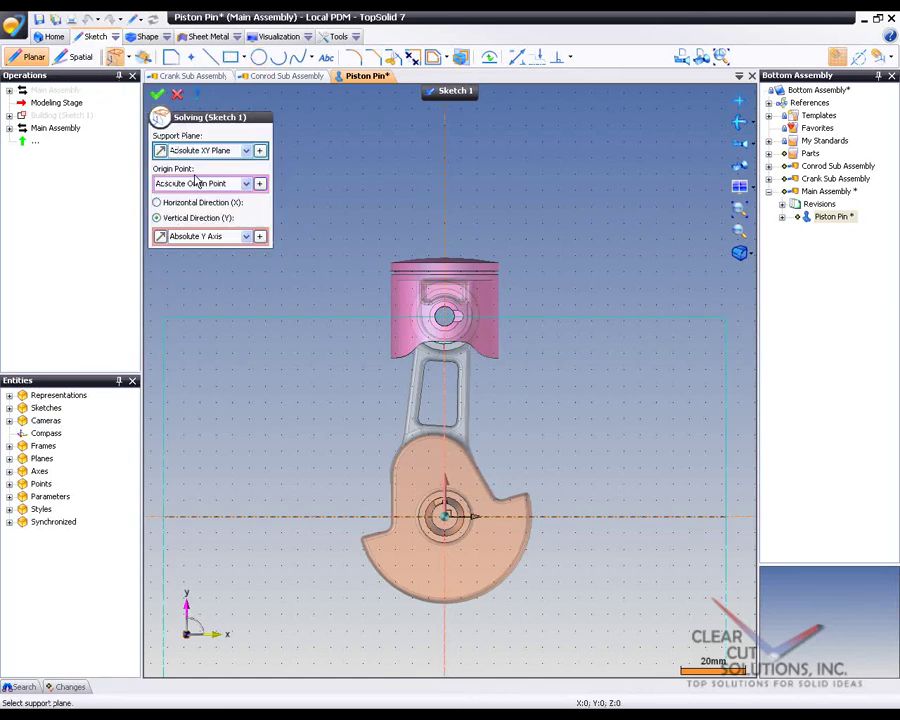
{"action": "left_click", "coordinate": [207, 183]}
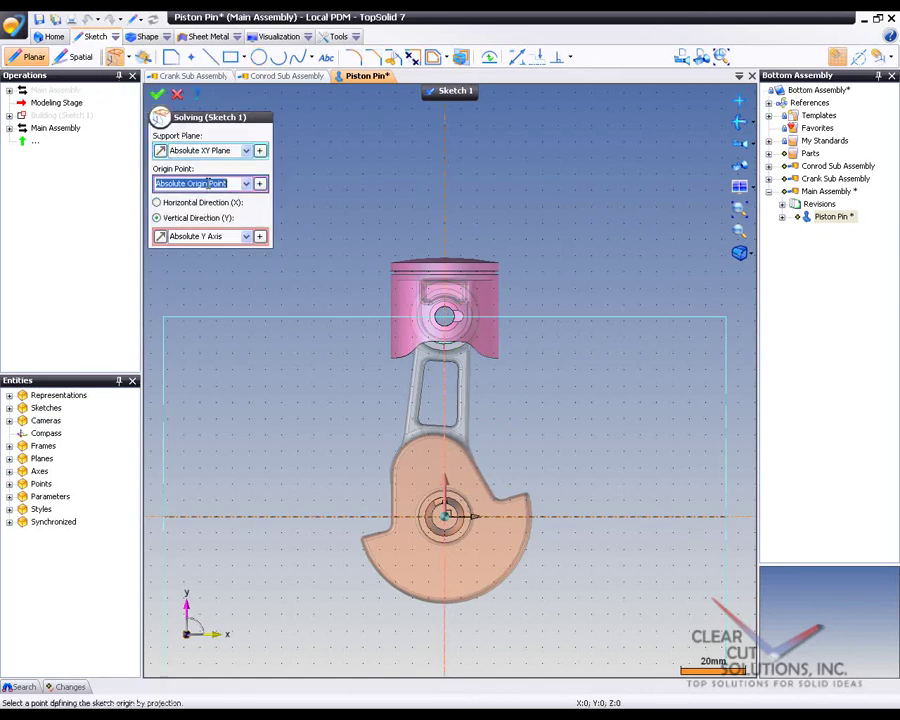
{"action": "left_click", "coordinate": [452, 316]}
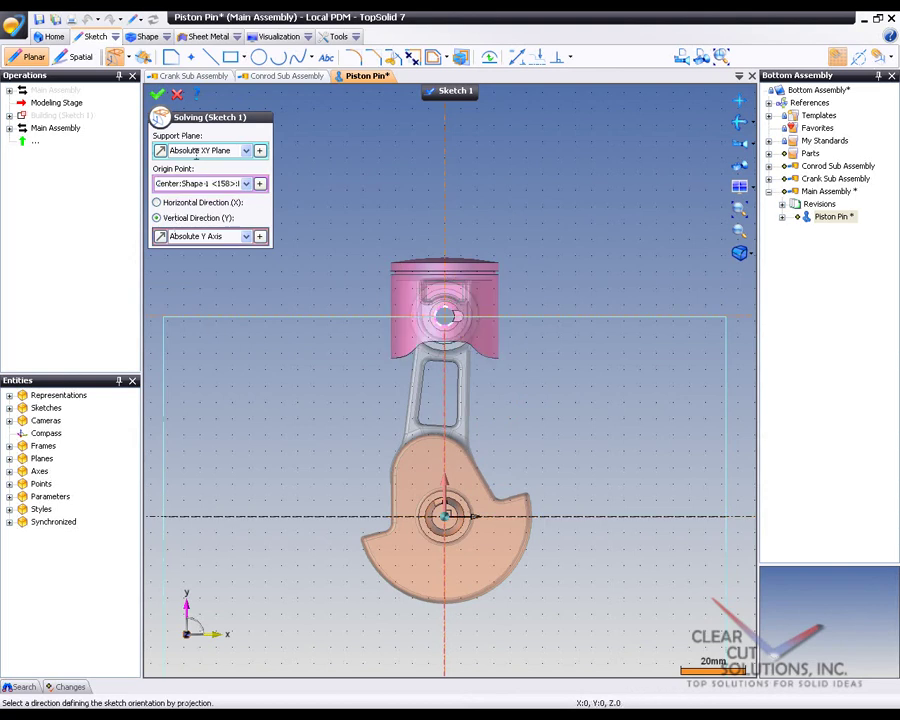
{"action": "left_click", "coordinate": [157, 94]}
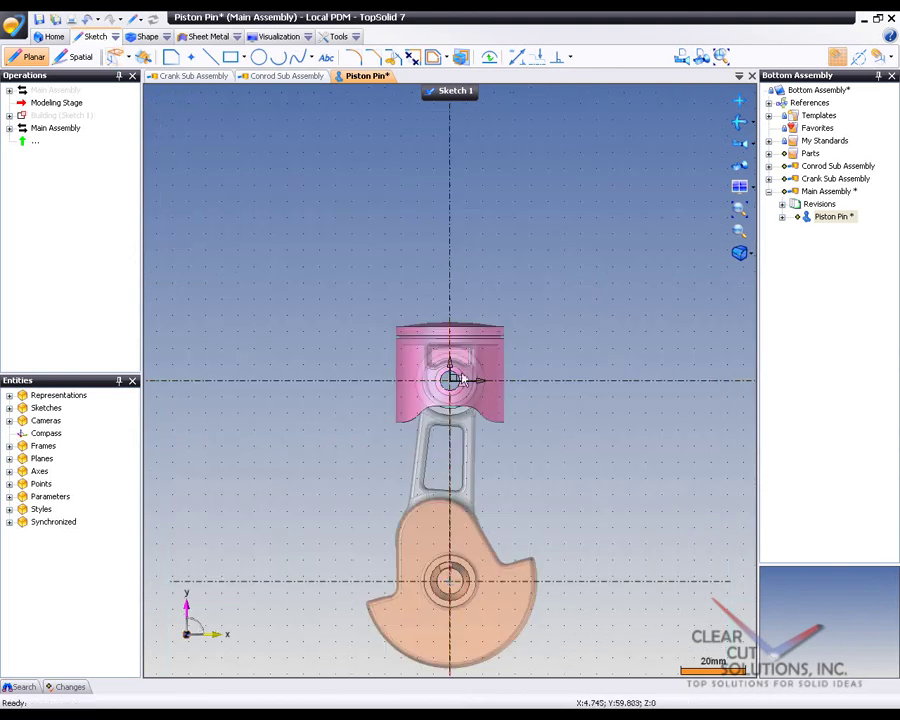
Sketch a 6 mm diameter circle centred on the sketch origin, passing through the pin hole's edge.
{"action": "scroll", "coordinate": [450, 372], "scroll_direction": "up", "scroll_amount": 2}
{"action": "scroll", "coordinate": [450, 372], "scroll_direction": "up", "scroll_amount": 1}
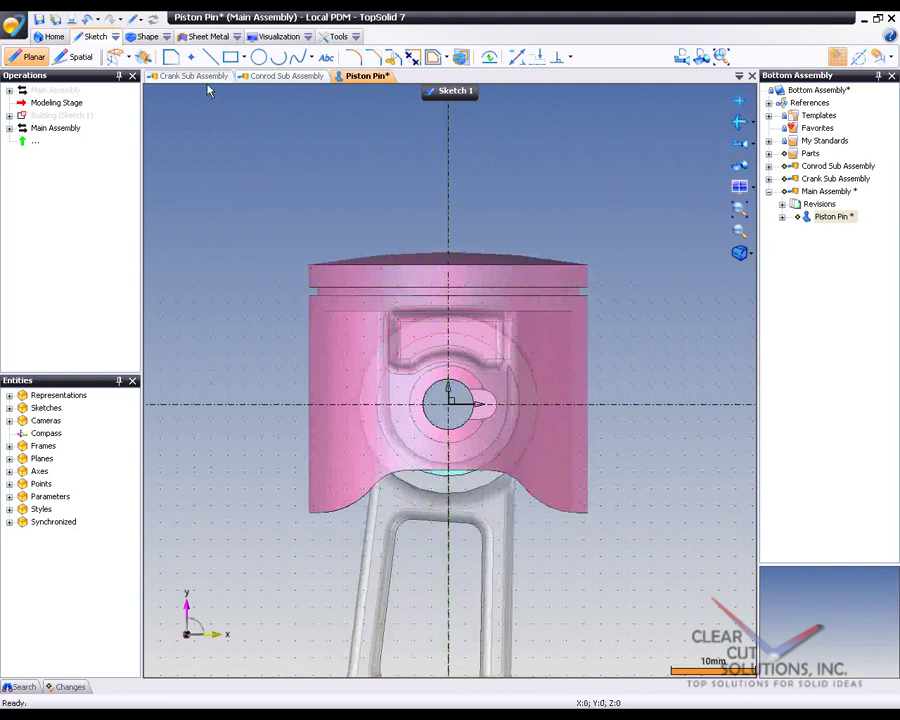
{"action": "left_click", "coordinate": [258, 57]}
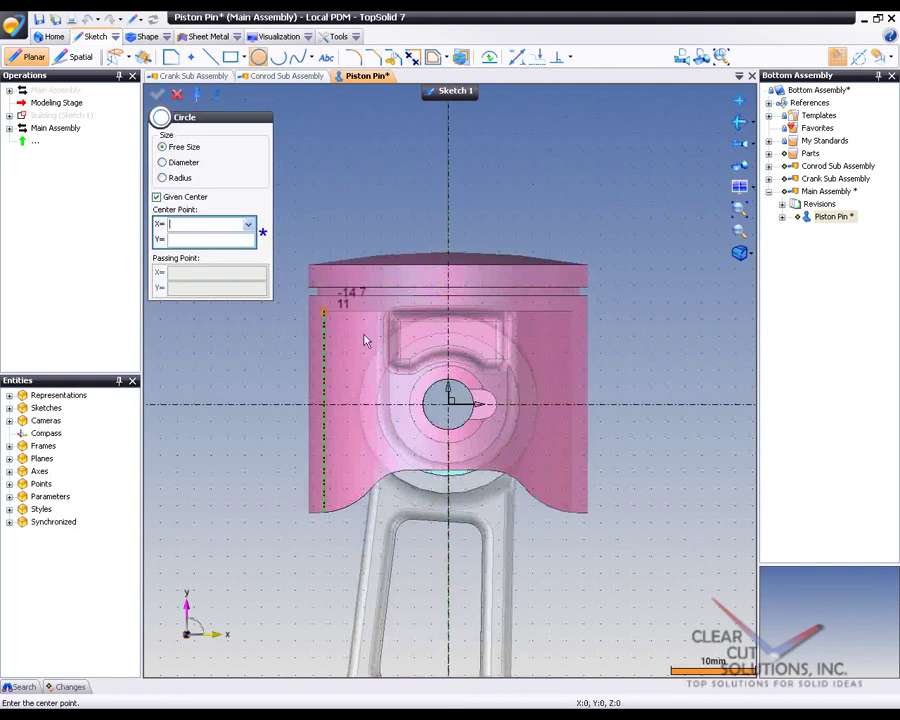
{"action": "left_click", "coordinate": [449, 402]}
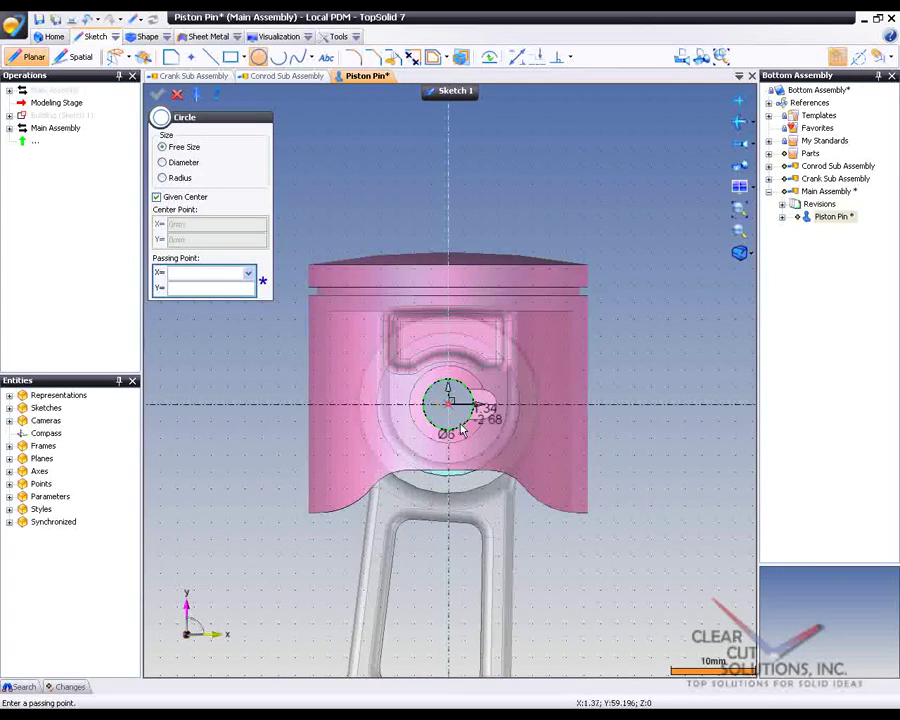
{"action": "left_click", "coordinate": [462, 428]}
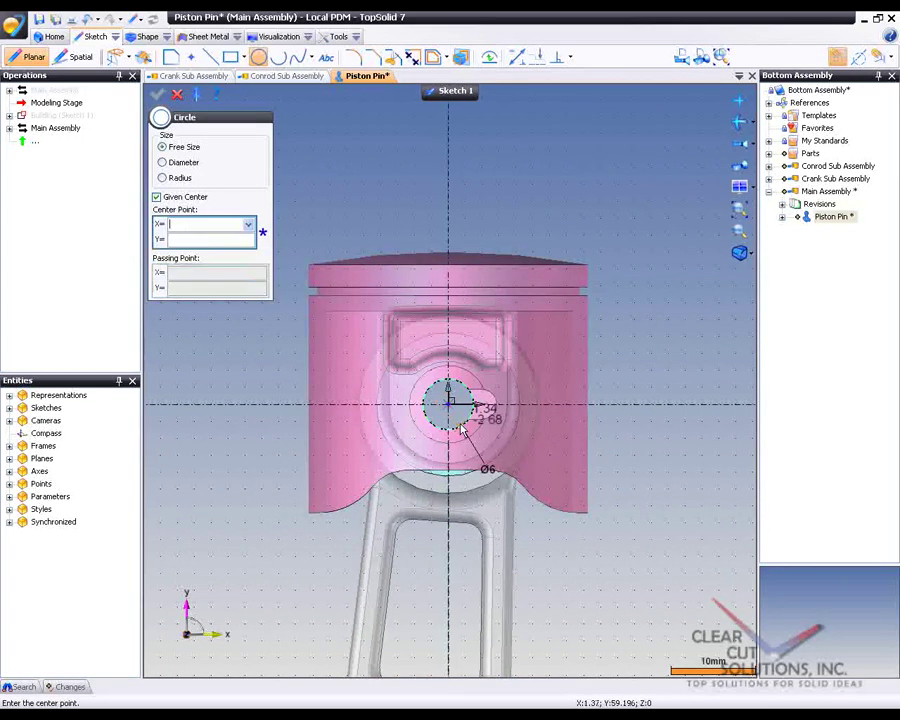
{"action": "left_click", "coordinate": [176, 97]}
Extrude the circle 32 mm, centred on the sketch plane, and leave in-place editing of the piston pin.
{"action": "right_click", "coordinate": [360, 210]}
{"action": "left_click", "coordinate": [410, 282]}
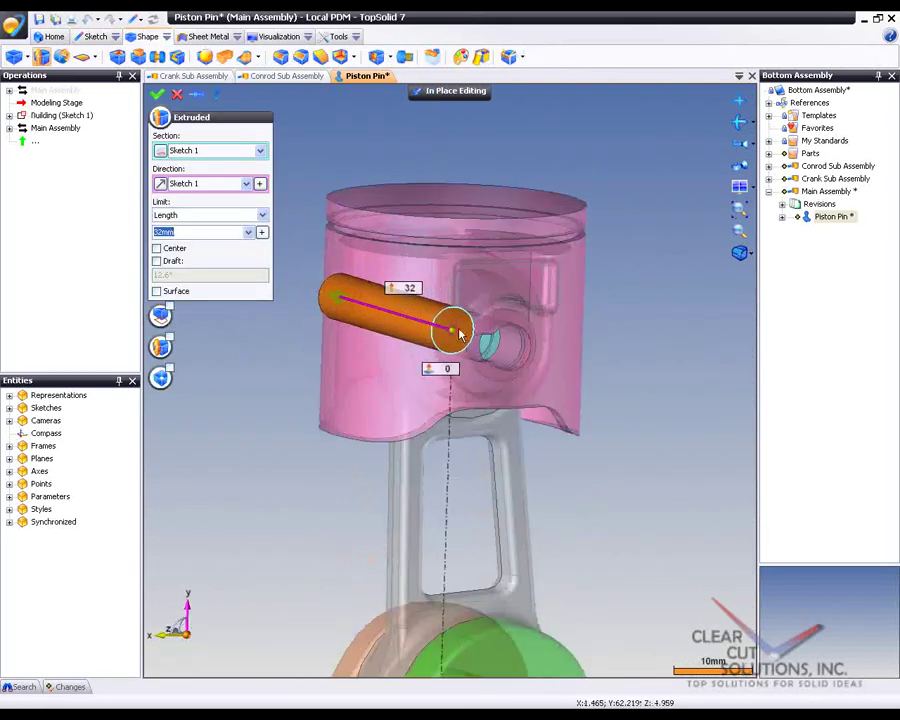
{"action": "left_click", "coordinate": [452, 331]}
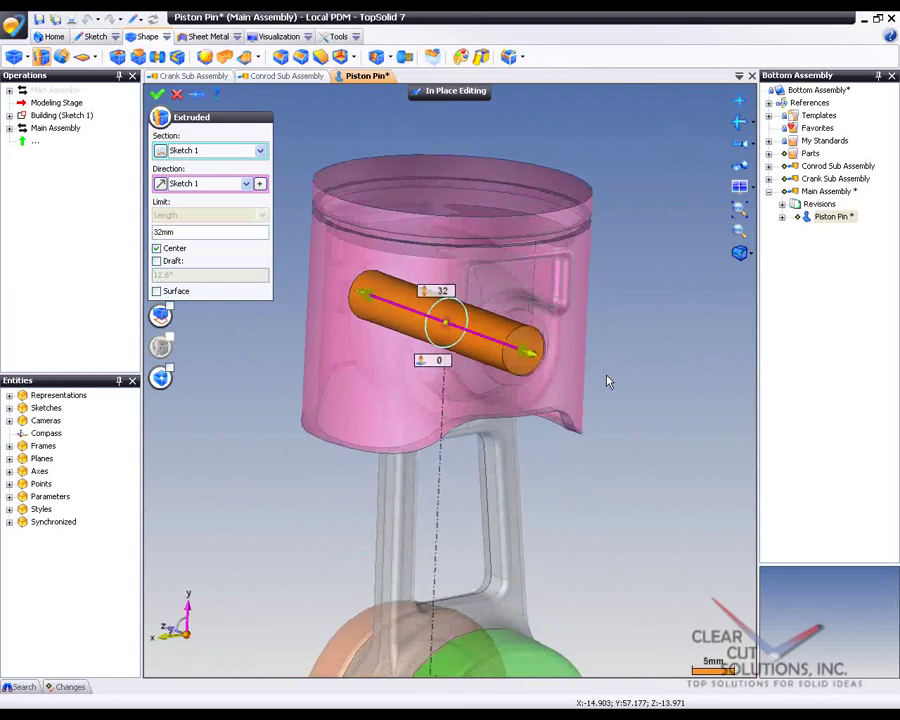
{"action": "left_click", "coordinate": [157, 93]}
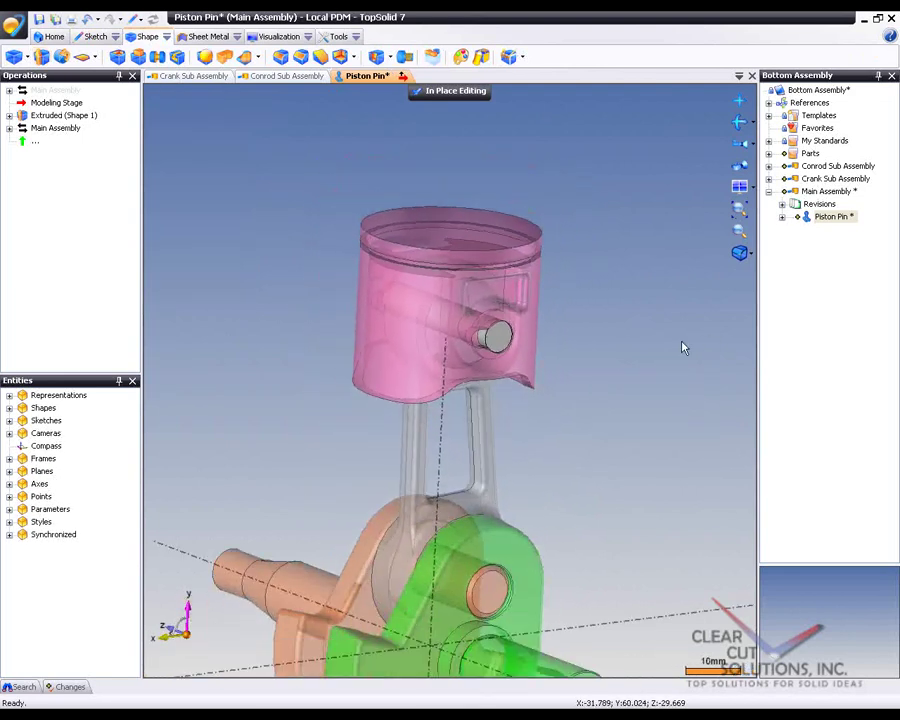
{"action": "left_click", "coordinate": [420, 90]}
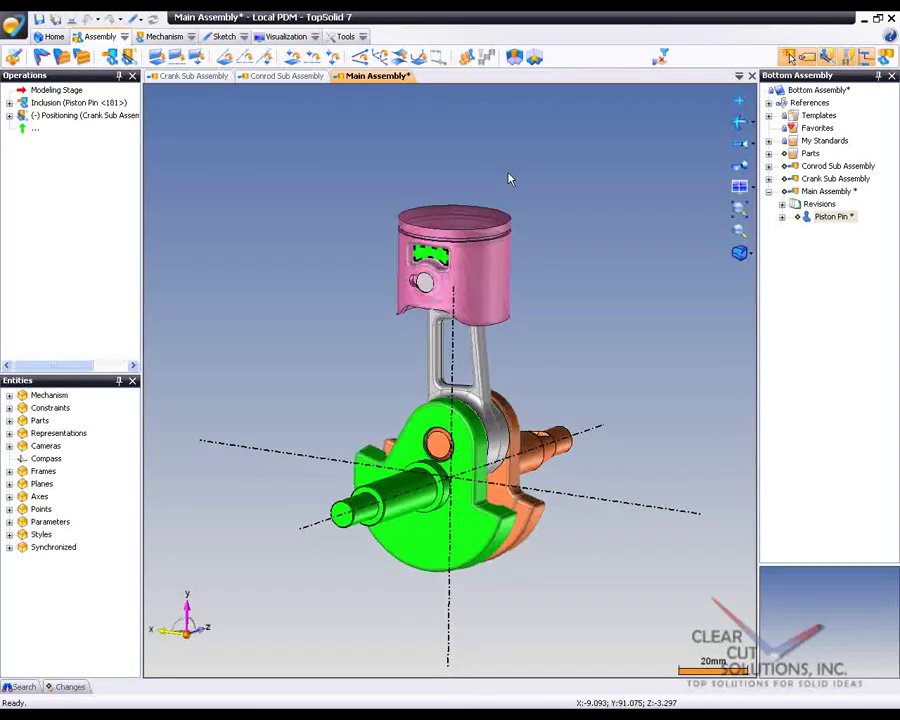
Turn the crank to test the motion with the new pin in place, and save the main assembly.
{"action": "left_click_drag", "start_coordinate": [470, 553], "coordinate": [466, 514]}
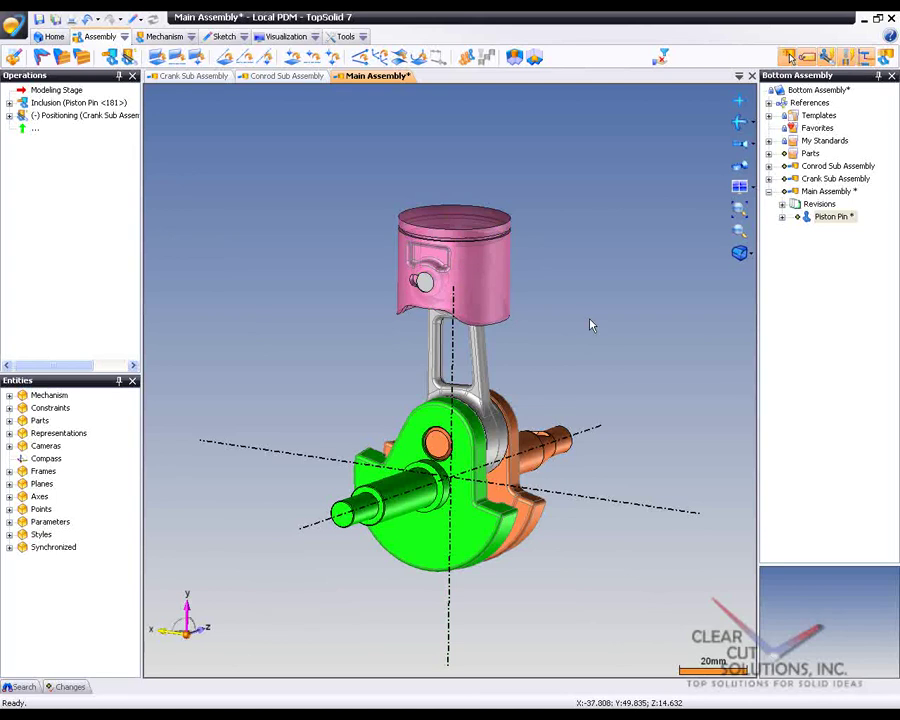
{"action": "key", "text": "Left"}
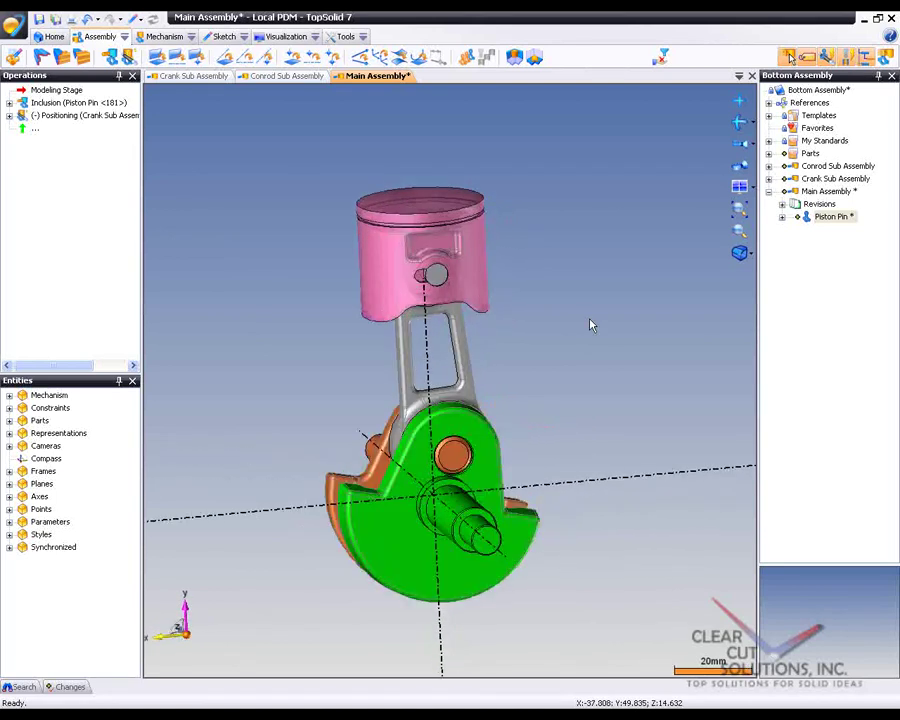
{"action": "scroll", "coordinate": [590, 324], "scroll_direction": "up", "scroll_amount": 2}
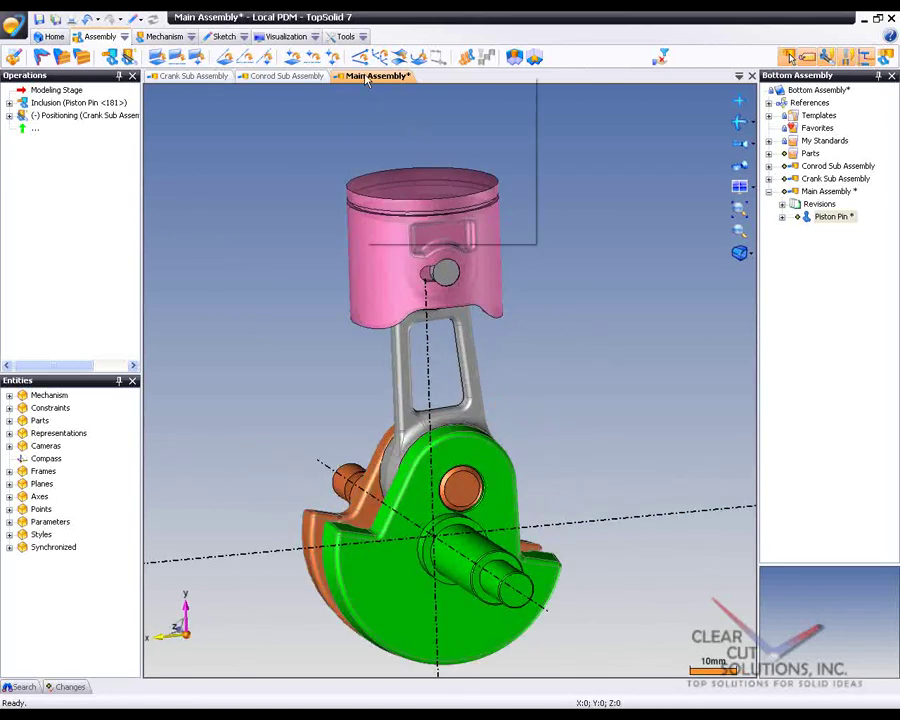
{"action": "right_click", "coordinate": [368, 80]}
{"action": "left_click", "coordinate": [374, 137]}
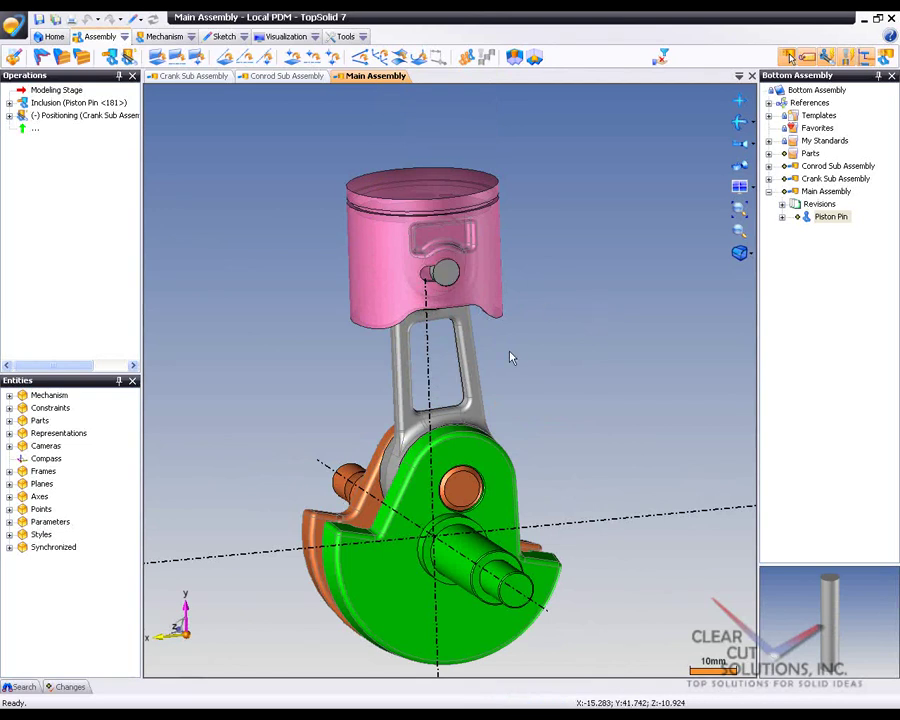
{"action": "scroll", "coordinate": [510, 357], "scroll_direction": "down", "scroll_amount": 2}
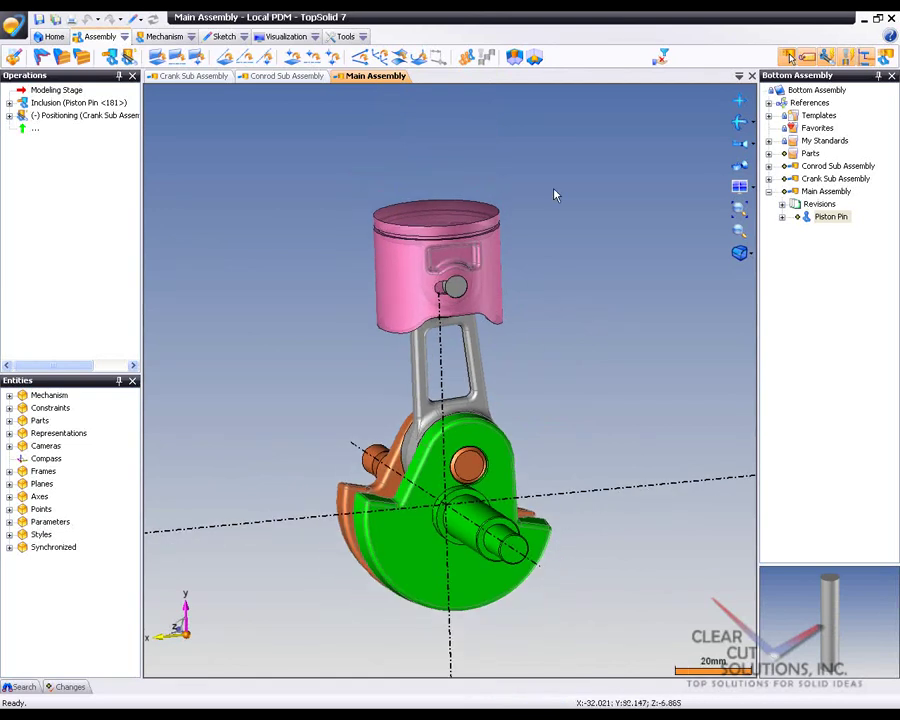
Create a mechanism rigid group named Piston containing the piston and the piston pin.
{"action": "left_click", "coordinate": [163, 37]}
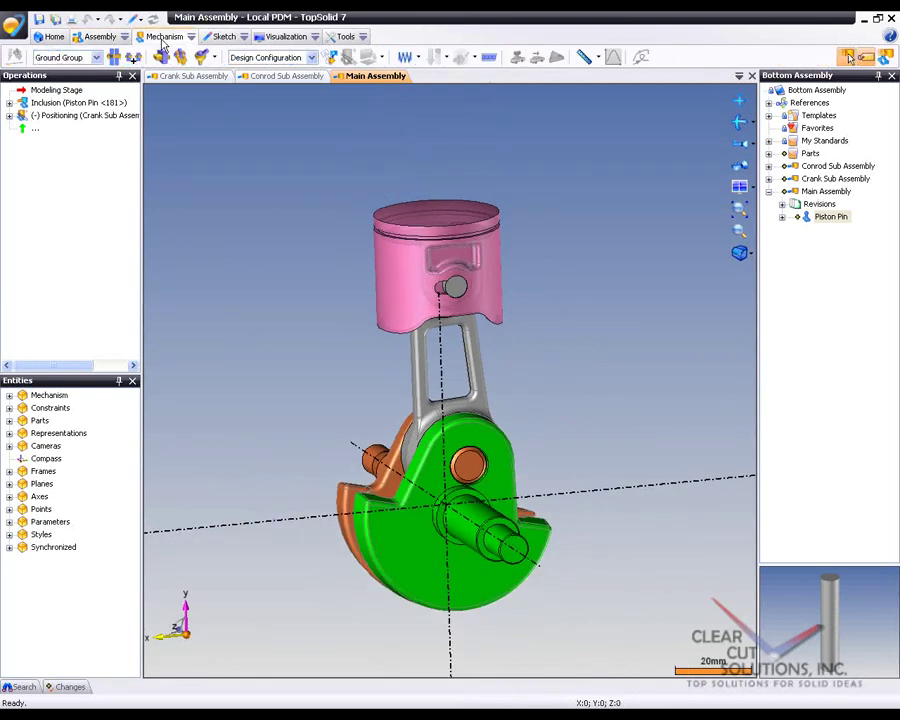
{"action": "left_click", "coordinate": [114, 58]}
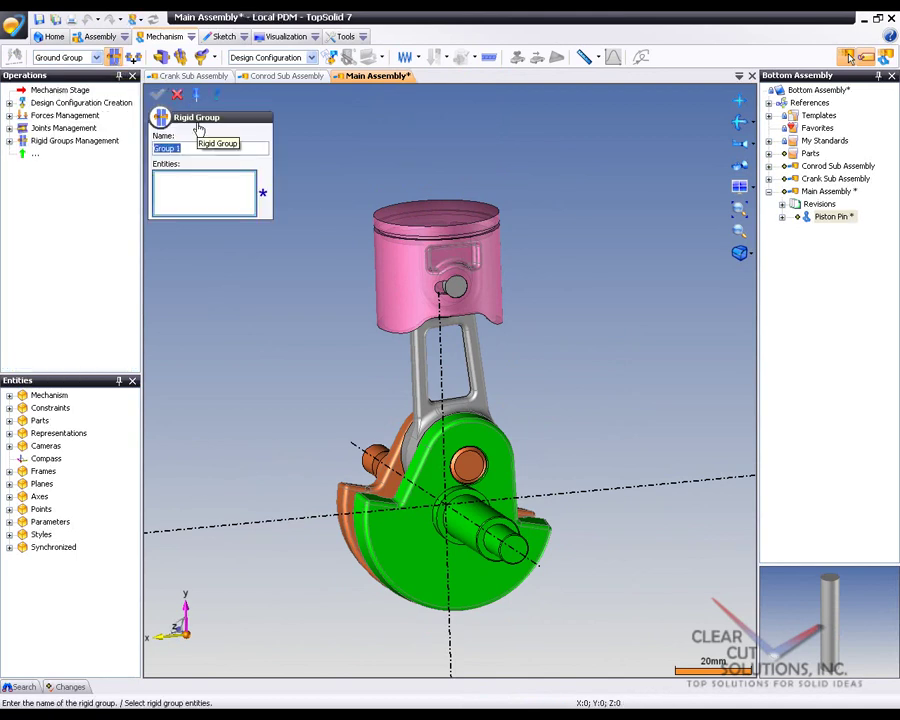
{"action": "left_click", "coordinate": [402, 260]}
{"action": "left_click", "coordinate": [456, 291]}
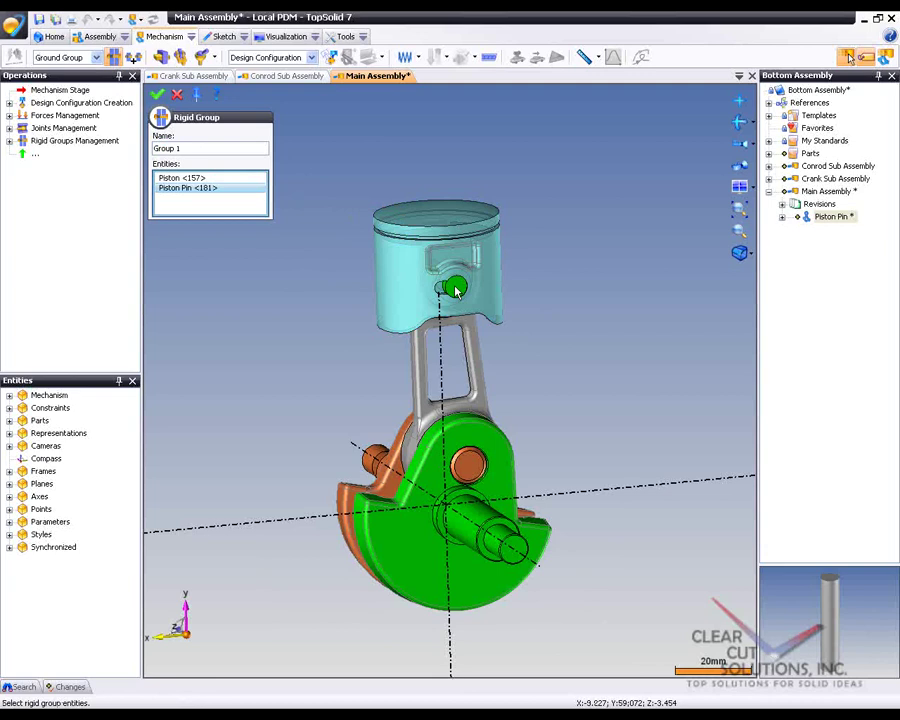
{"action": "left_click", "coordinate": [191, 148]}
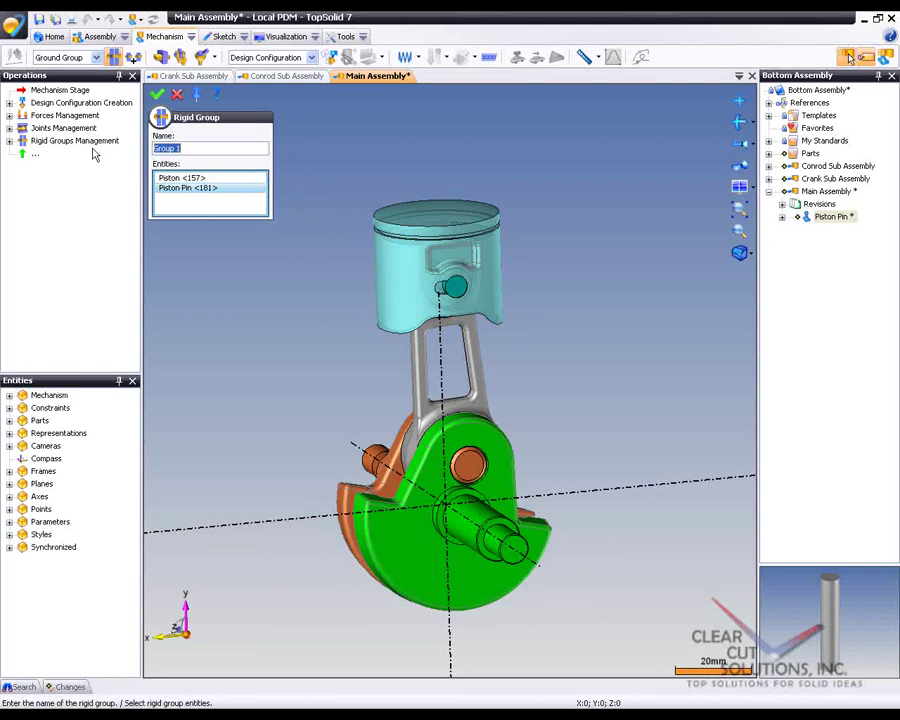
{"action": "type", "text": "Piston"}
{"action": "key", "text": "Return"}
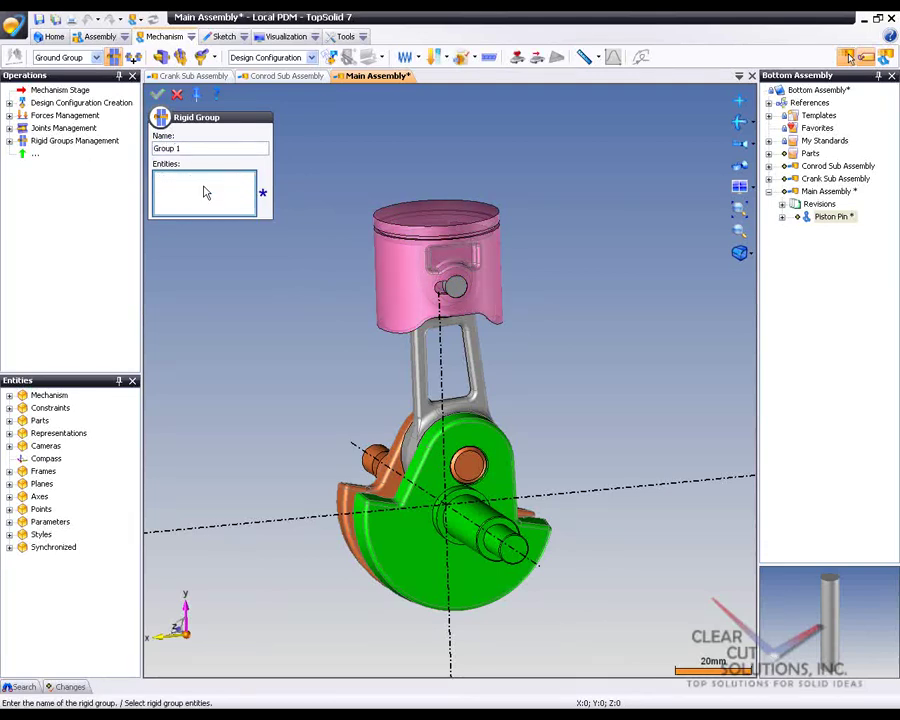
Create a rigid group named Conrod containing the Conrod Sub Assembly.
{"action": "left_click", "coordinate": [432, 360]}
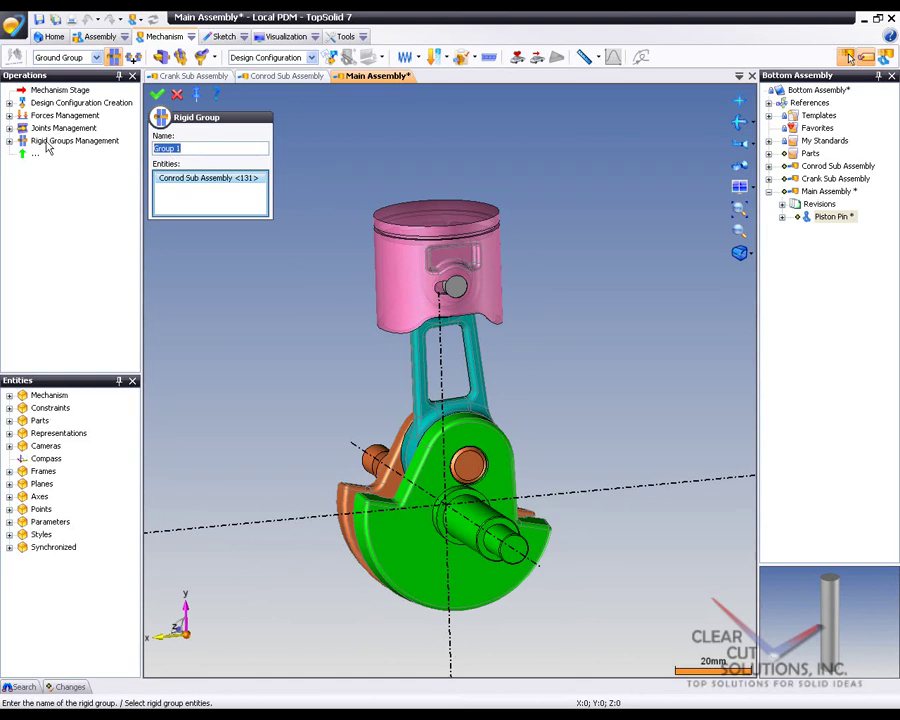
{"action": "type", "text": "Conrod"}
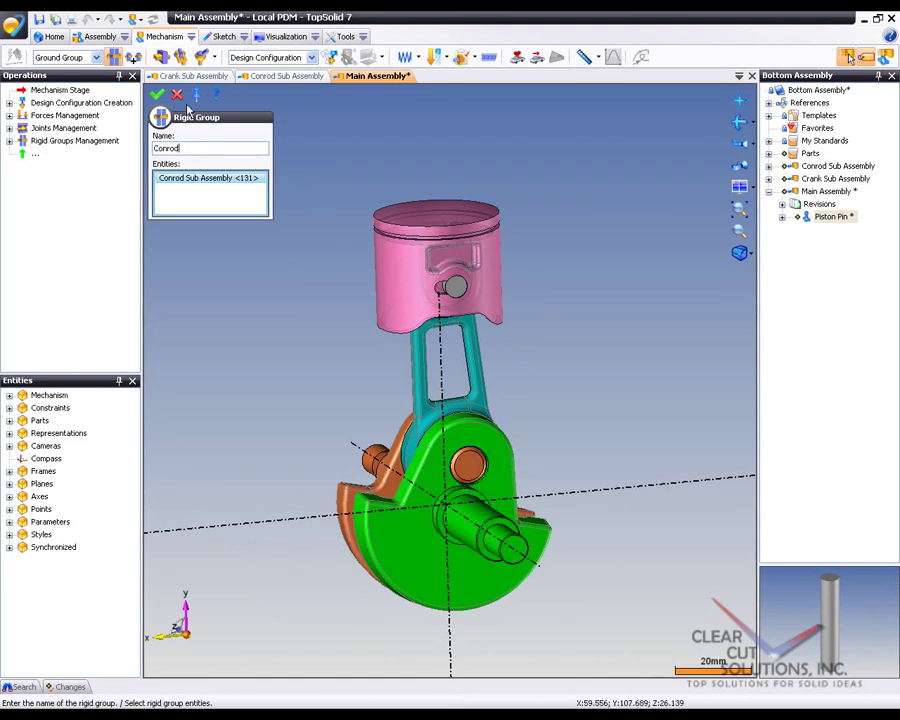
{"action": "left_click", "coordinate": [157, 93]}
Create a rigid group named crank containing the Crank Sub Assembly, and finish defining rigid groups.
{"action": "left_click", "coordinate": [393, 545]}
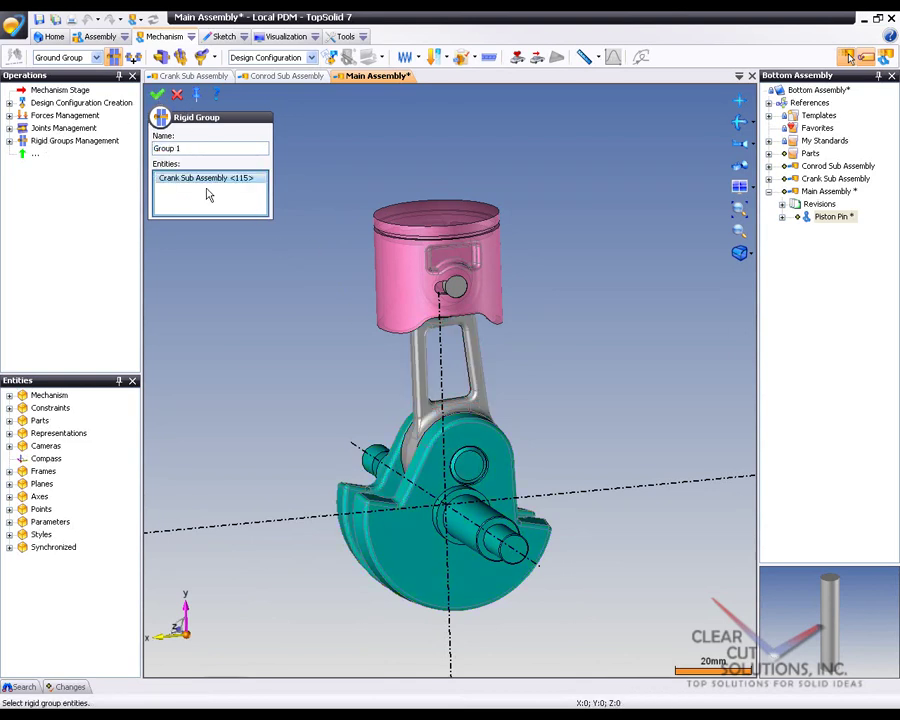
{"action": "type", "text": "Cran"}
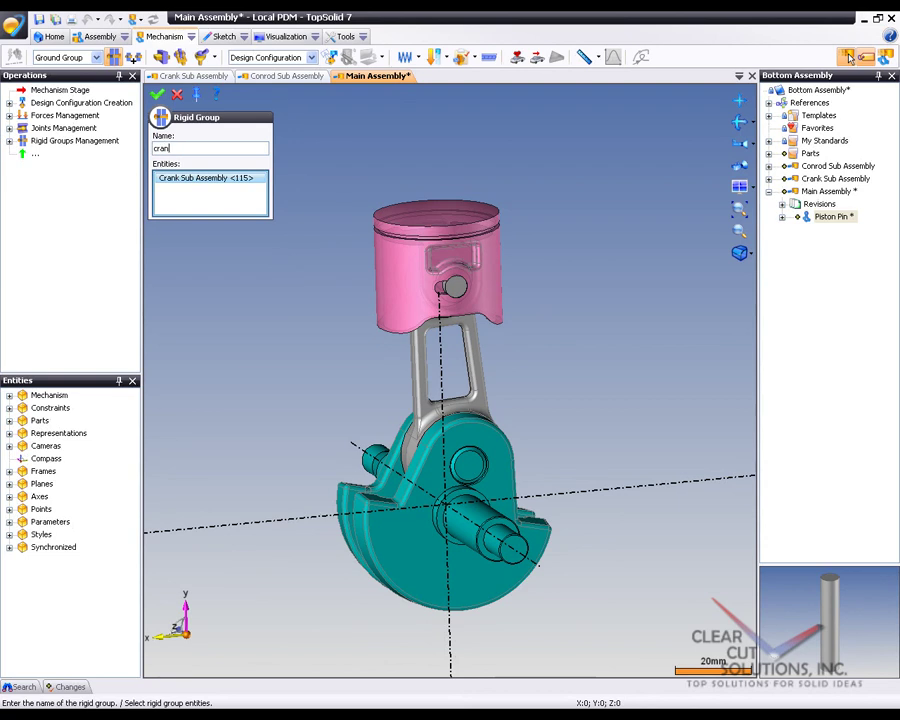
{"action": "type", "text": "k"}
{"action": "key", "text": "Return"}
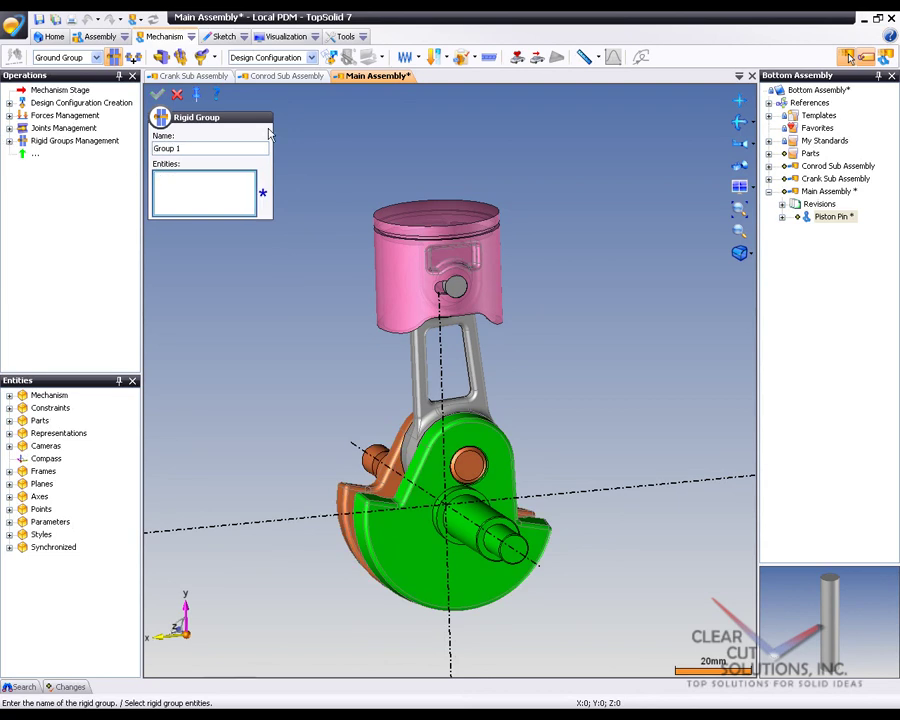
{"action": "left_click", "coordinate": [177, 93]}
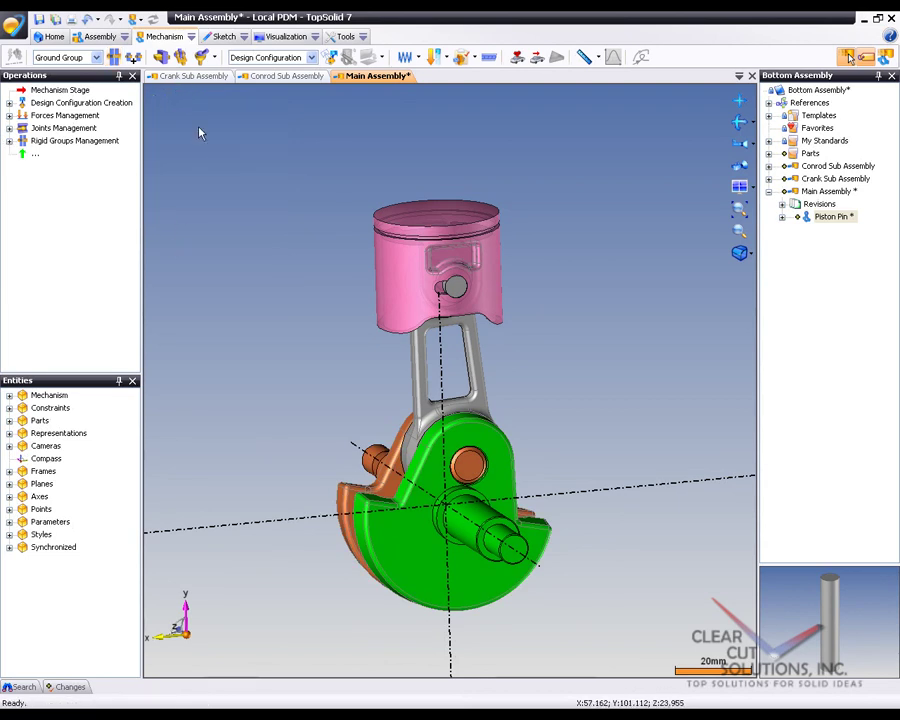
Add a revolute joint between the Piston and Conrod rigid groups, using the piston pin's cylindrical face as rotation axis.
{"action": "left_click", "coordinate": [180, 57]}
{"action": "middle_click_drag", "start_coordinate": [313, 271], "coordinate": [339, 283]}
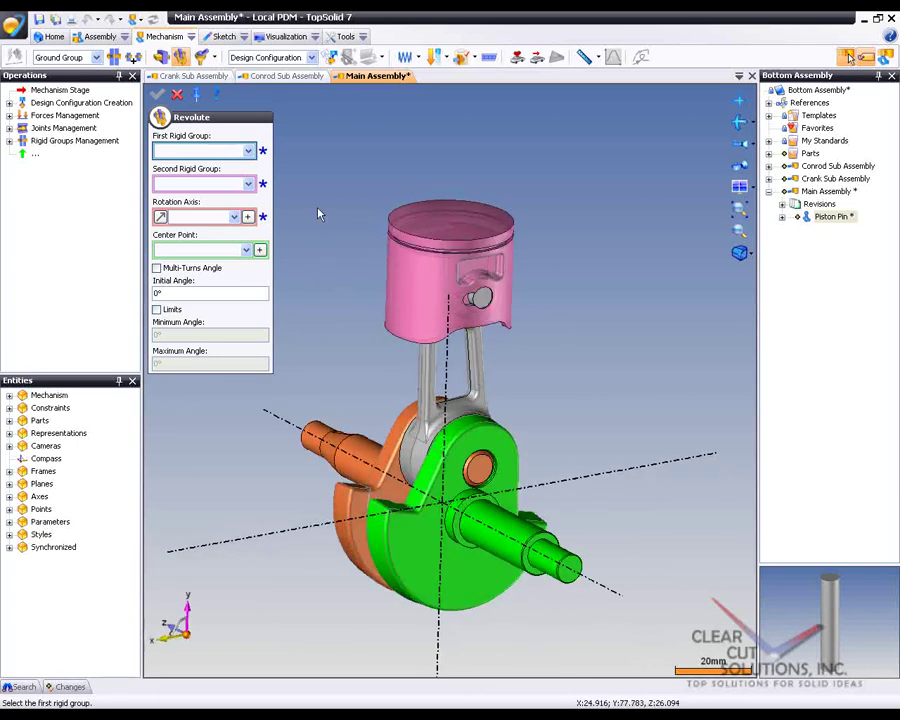
{"action": "left_click", "coordinate": [455, 255]}
{"action": "left_click", "coordinate": [447, 371]}
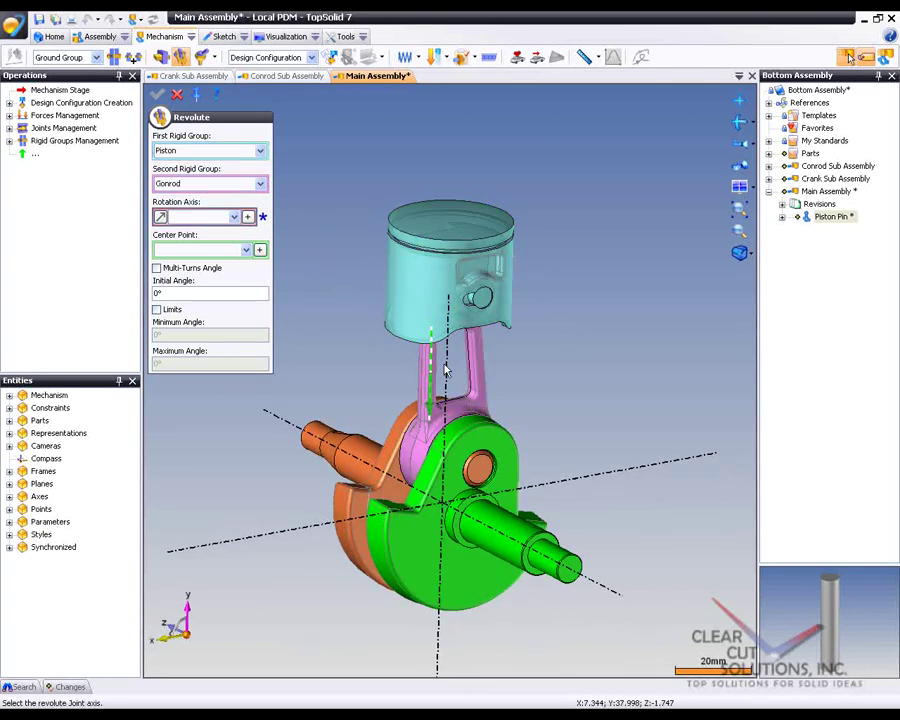
{"action": "scroll", "coordinate": [440, 330], "scroll_direction": "up", "scroll_amount": 5}
{"action": "left_click", "coordinate": [447, 318]}
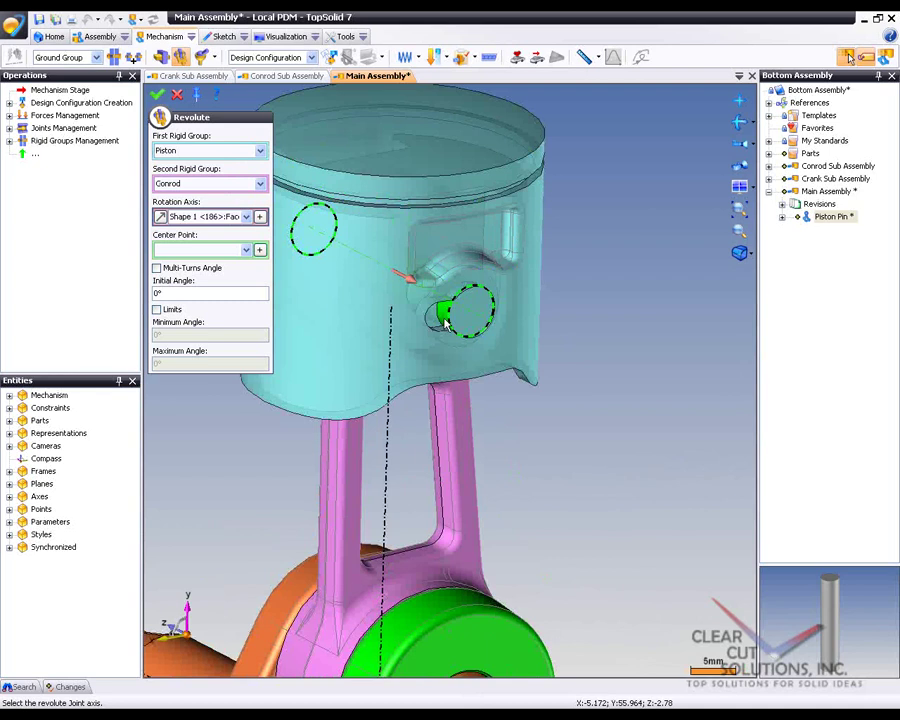
{"action": "left_click", "coordinate": [157, 94]}
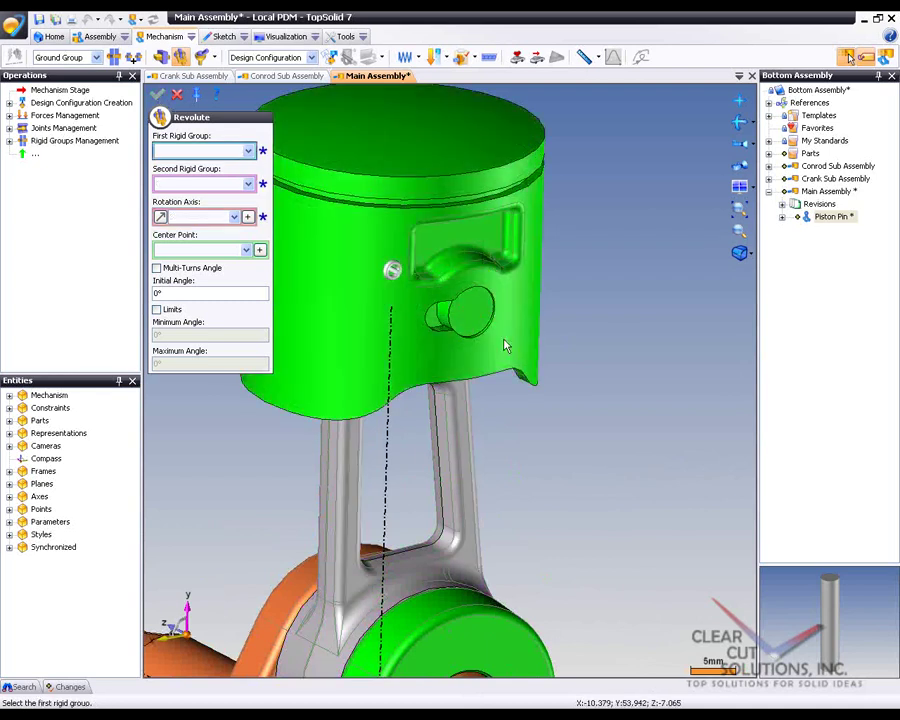
Add a revolute joint between the Conrod and crank rigid groups, with the crank web's rounded upper face as rotation axis.
{"action": "scroll", "coordinate": [506, 346], "scroll_direction": "down", "scroll_amount": 5}
{"action": "left_click", "coordinate": [410, 430]}
{"action": "left_click", "coordinate": [425, 540]}
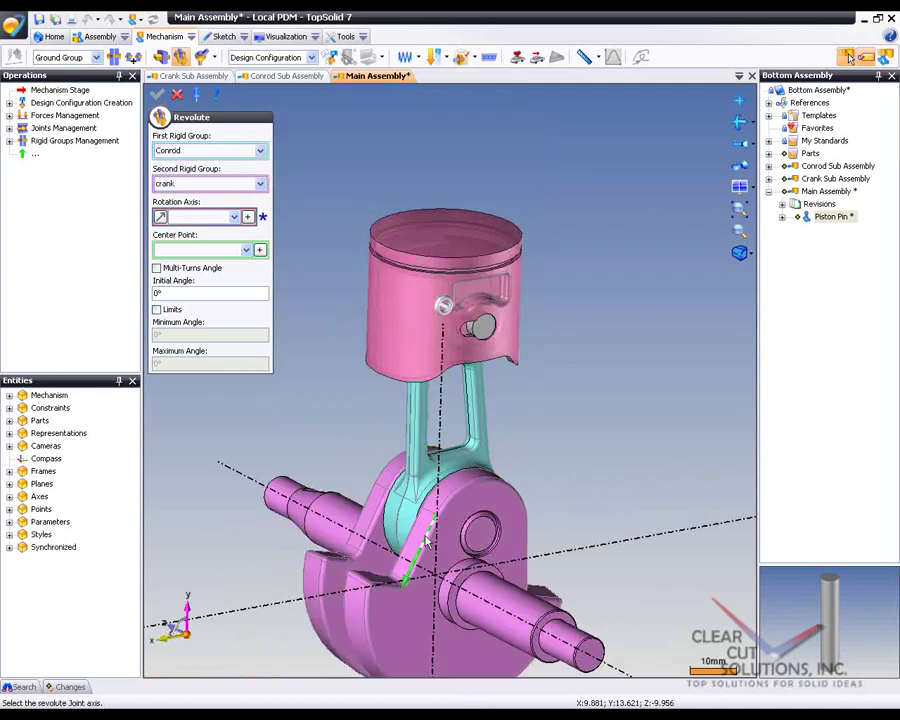
{"action": "left_click", "coordinate": [458, 488]}
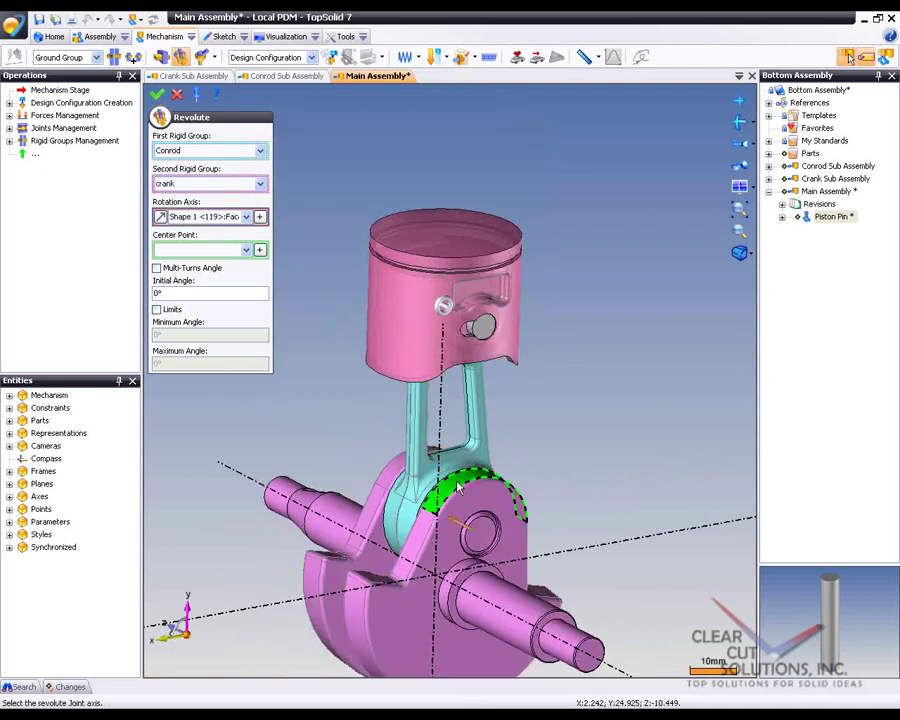
{"action": "left_click", "coordinate": [157, 94]}
Add a revolute joint between the Ground Group and the crank group about the Absolute Z Axis, and finish the revolute joints.
{"action": "scroll", "coordinate": [307, 298], "scroll_direction": "down", "scroll_amount": 2}
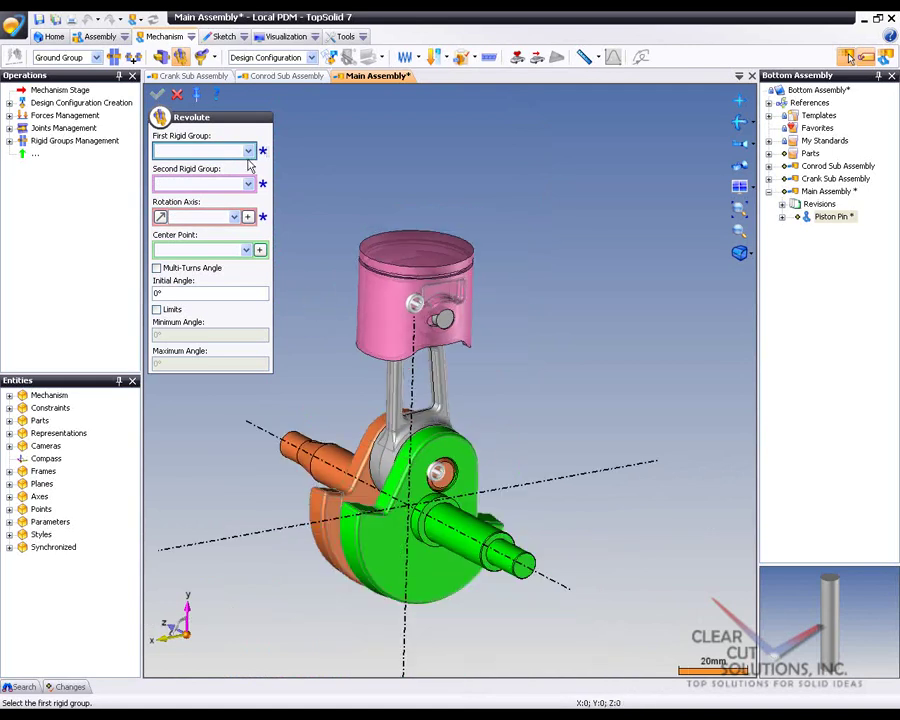
{"action": "left_click", "coordinate": [248, 150]}
{"action": "left_click", "coordinate": [240, 164]}
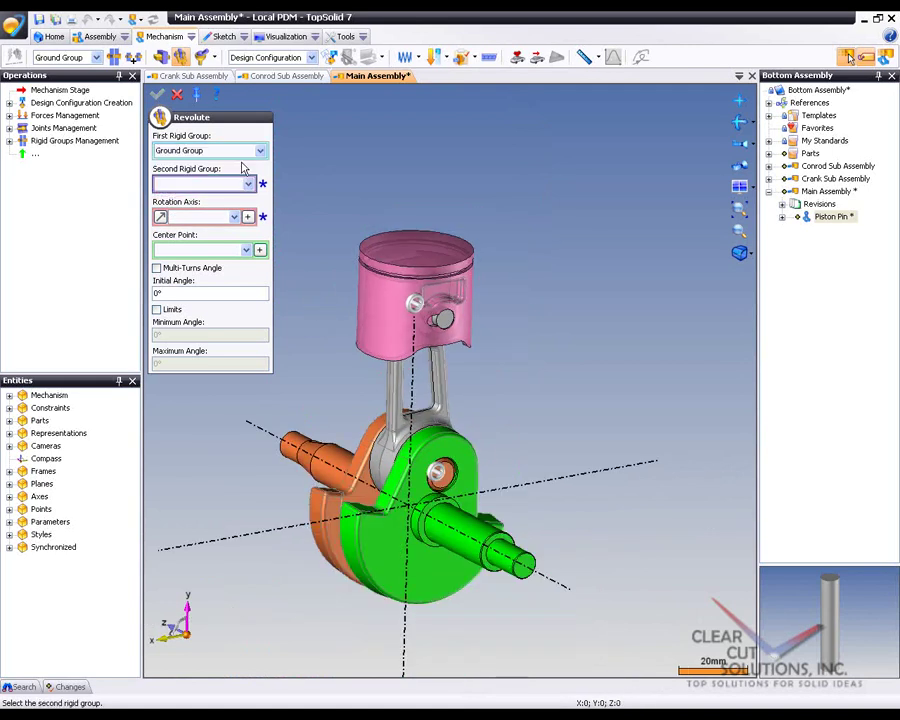
{"action": "left_click", "coordinate": [423, 568]}
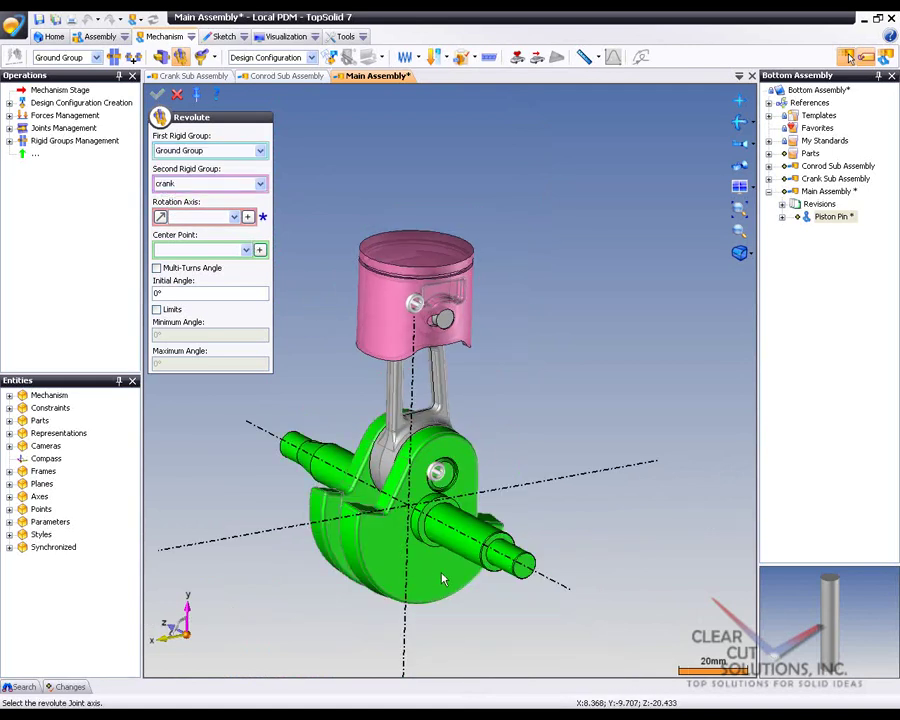
{"action": "left_click", "coordinate": [550, 584]}
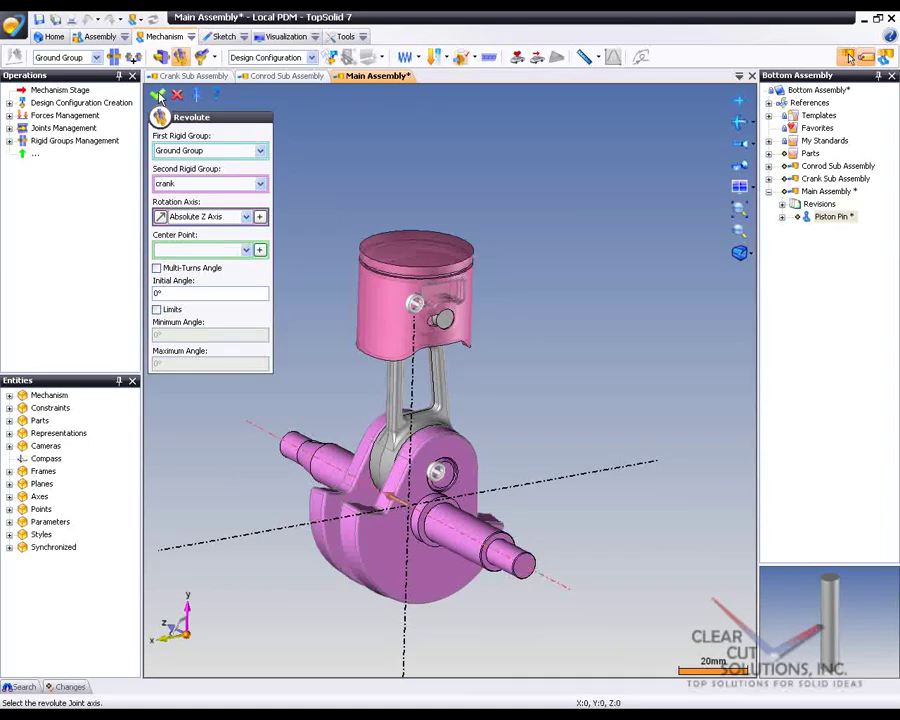
{"action": "left_click", "coordinate": [160, 96]}
{"action": "left_click", "coordinate": [177, 94]}
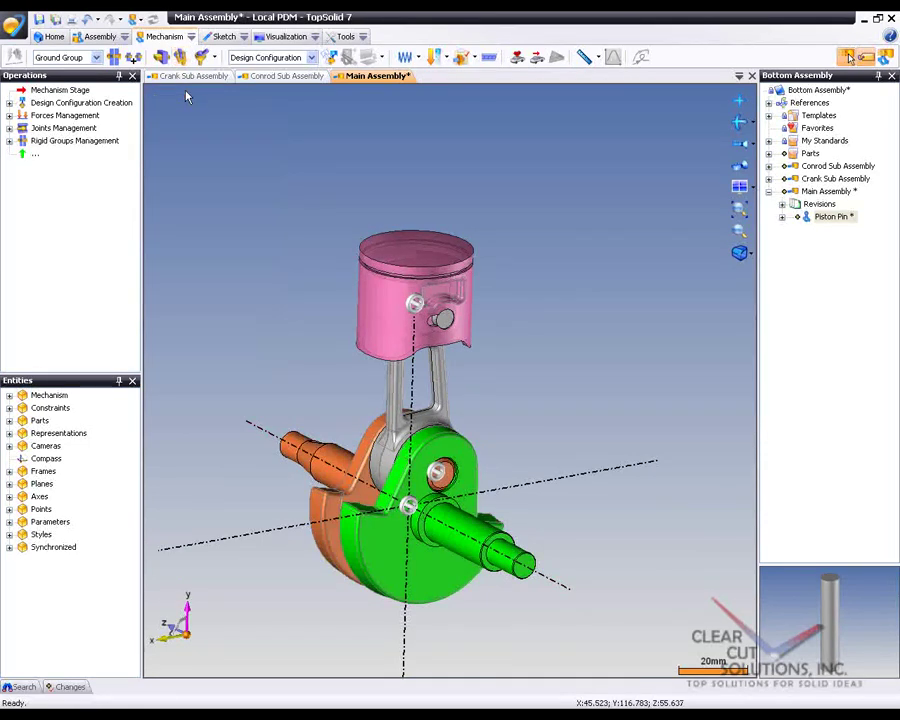
Add a cylindrical joint between the Ground Group and the Piston group along the Absolute Y Axis.
{"action": "left_click", "coordinate": [204, 57]}
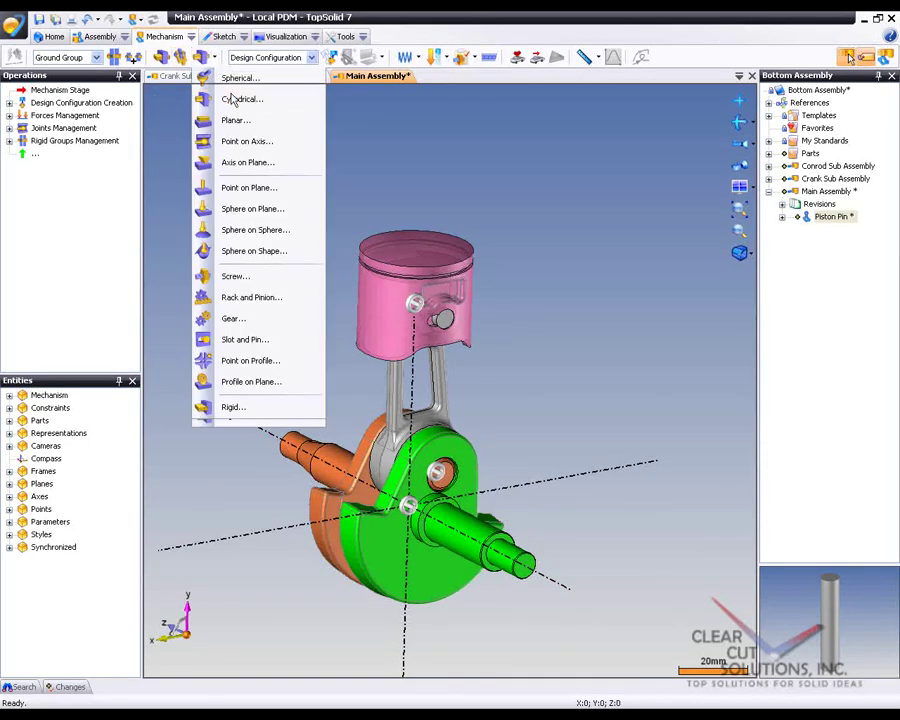
{"action": "left_click", "coordinate": [230, 99]}
{"action": "left_click", "coordinate": [248, 150]}
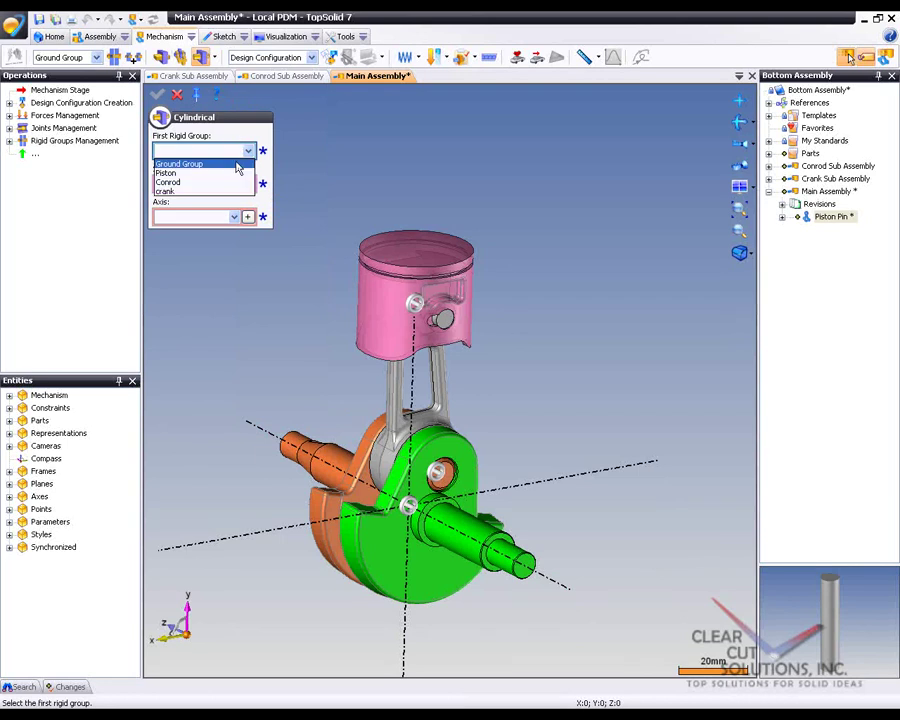
{"action": "left_click", "coordinate": [237, 165]}
{"action": "left_click", "coordinate": [380, 308]}
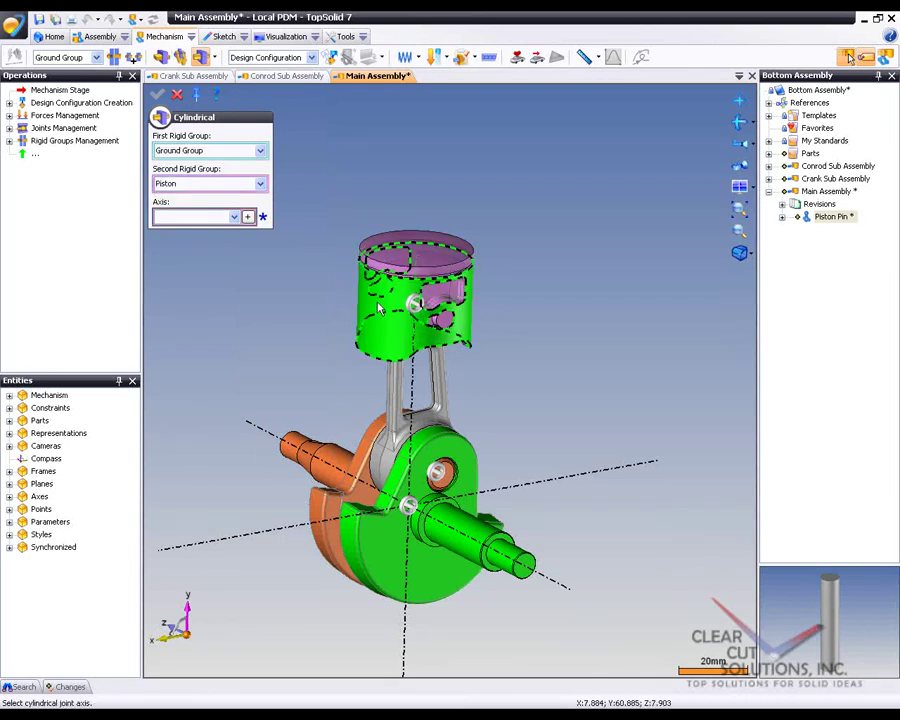
{"action": "left_click", "coordinate": [415, 397]}
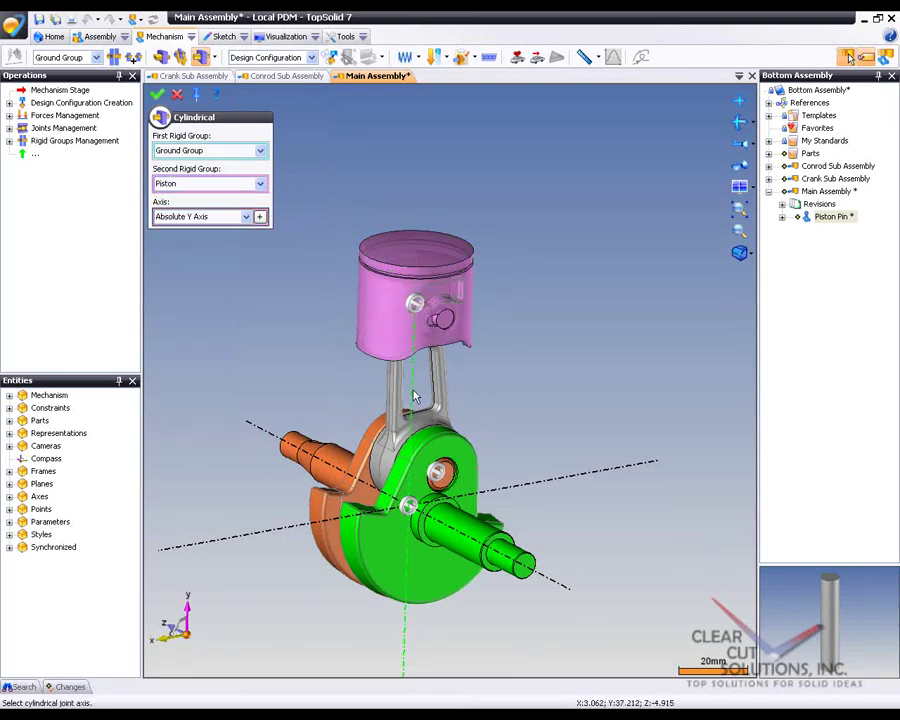
{"action": "left_click", "coordinate": [157, 94]}
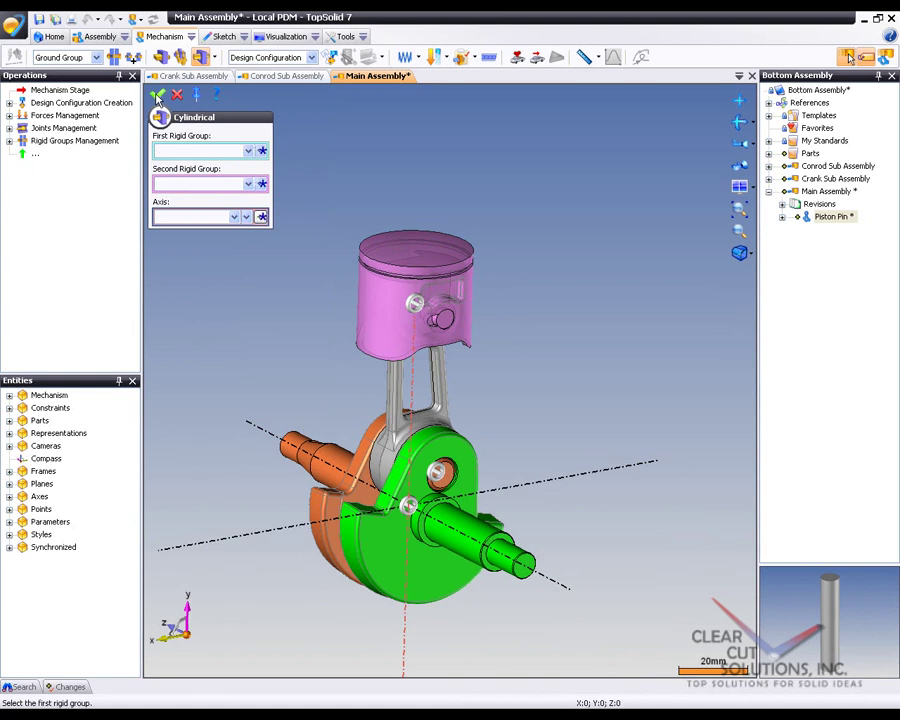
{"action": "key", "text": "Escape"}
Create a constrained configuration of the mechanism and turn the crank to test the joints' motion.
{"action": "scroll", "coordinate": [240, 275], "scroll_direction": "down", "scroll_amount": 2}
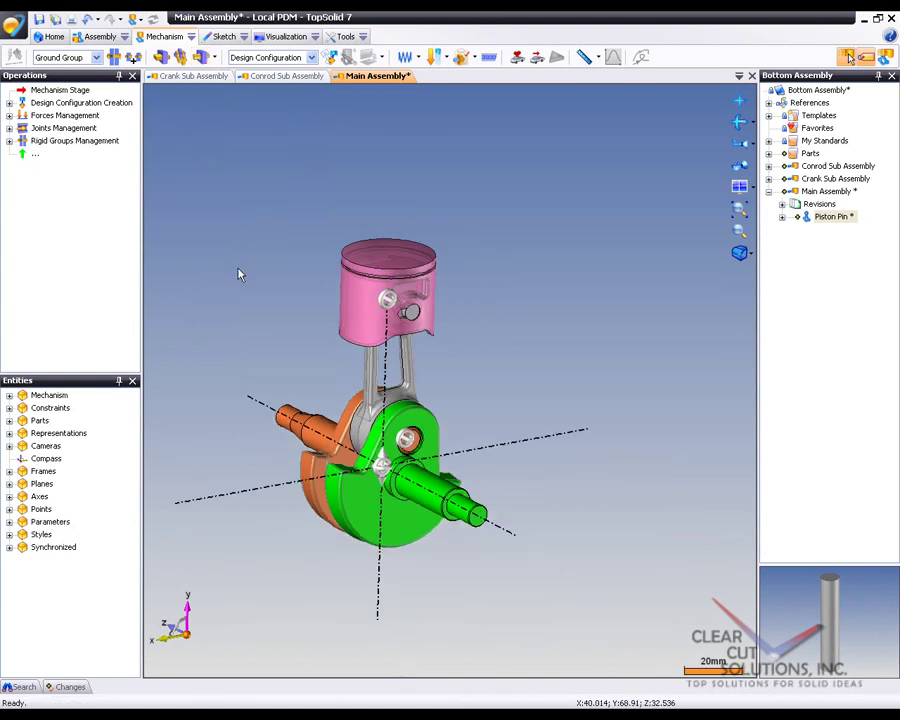
{"action": "left_click", "coordinate": [332, 58]}
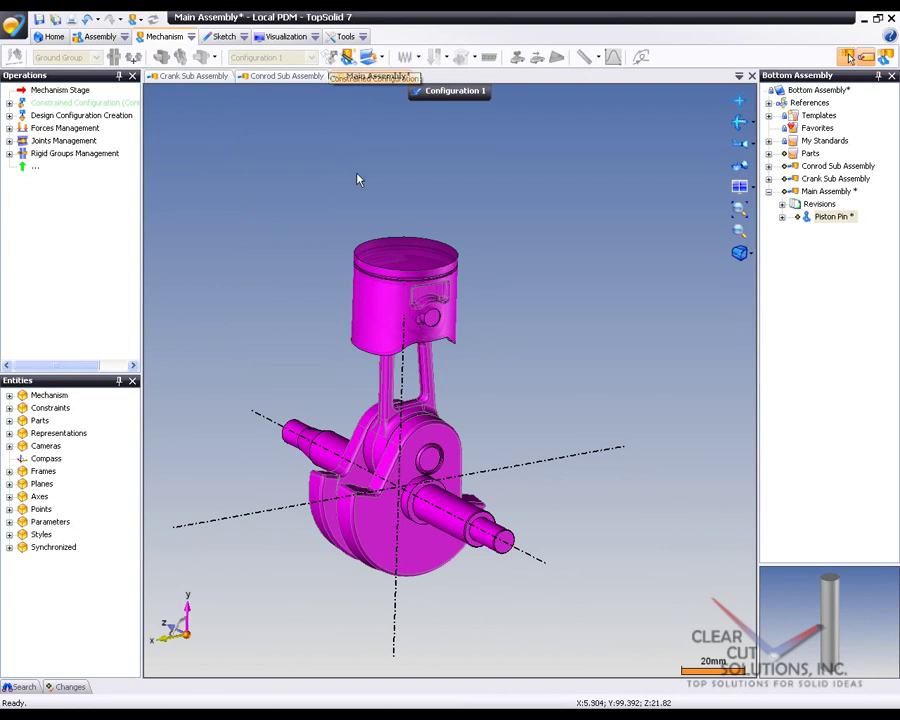
{"action": "left_click_drag", "start_coordinate": [440, 550], "coordinate": [408, 530]}
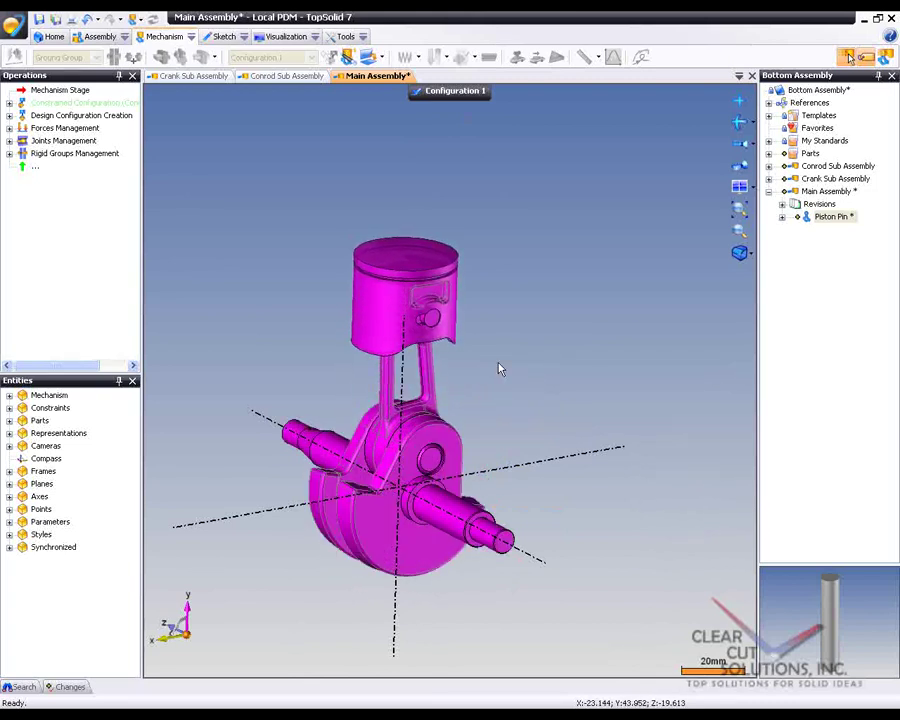